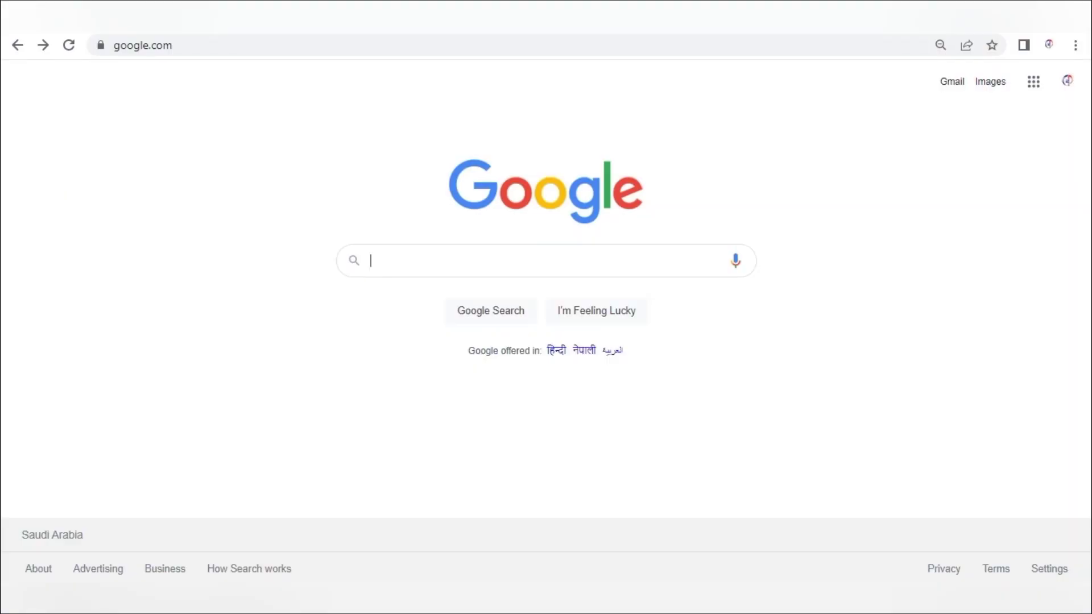
Search Google for "broker in nepal" and look through the Broker List on ShareSansar
text(broker in nepal)
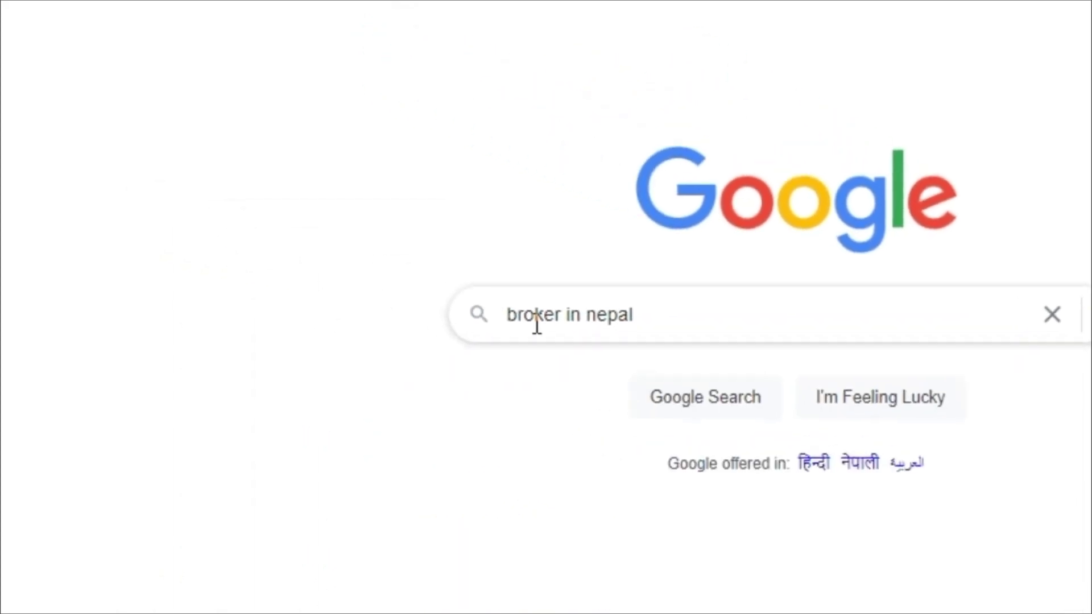
key(Return)
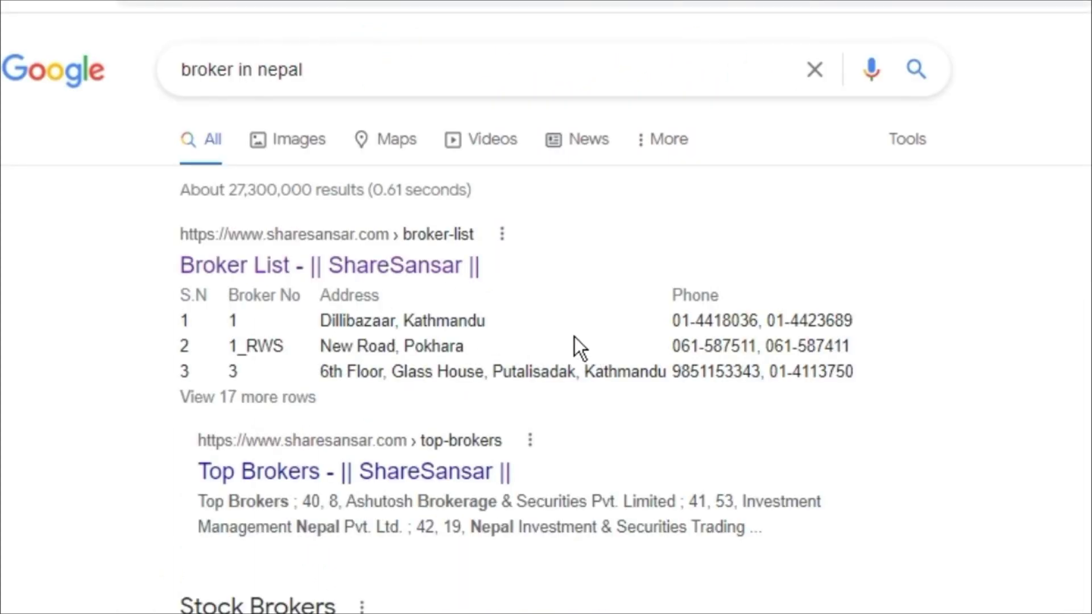
click(276, 271)
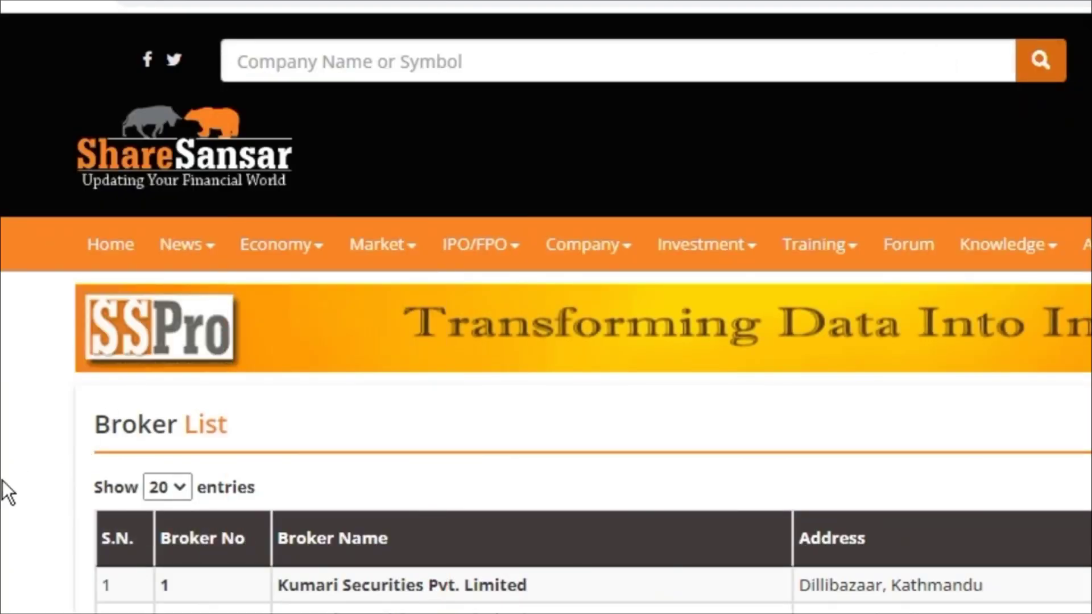
scroll(2, 480, down, 4)
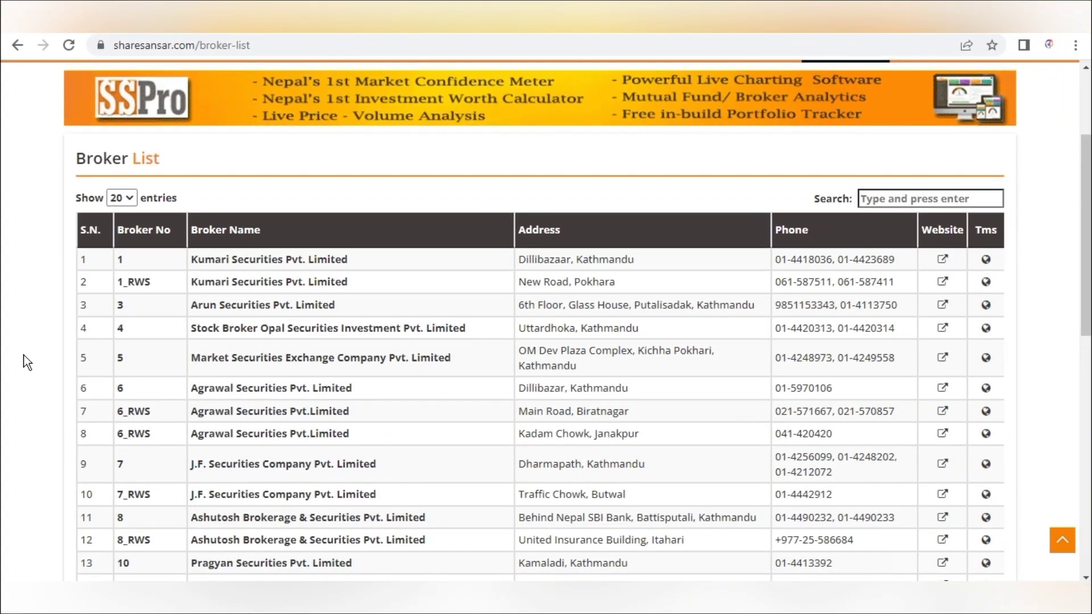
scroll(275, 380, down, 2)
scroll(276, 380, up, 2)
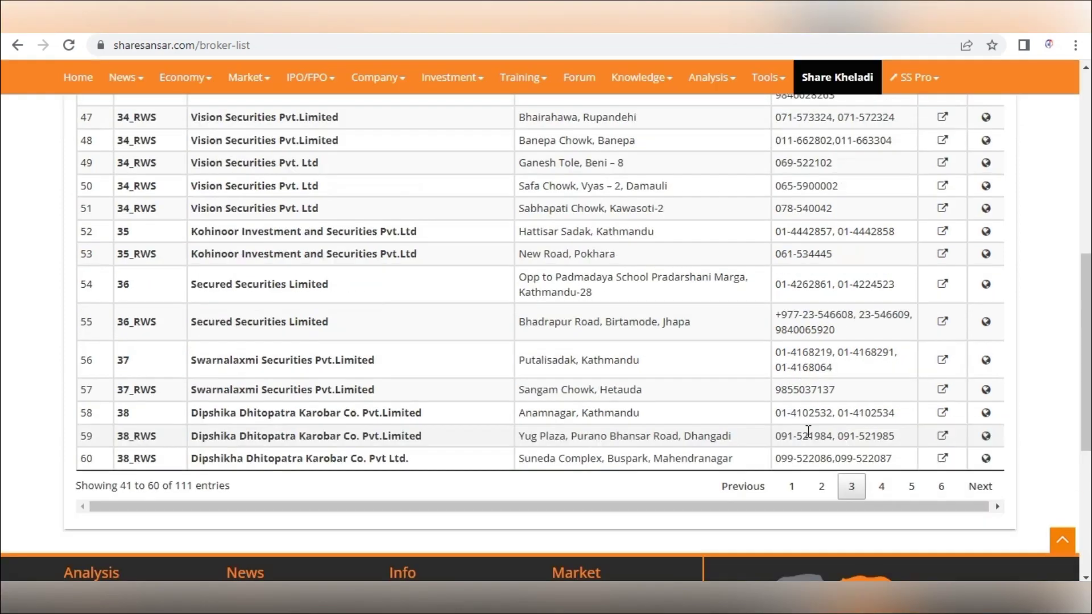
scroll(537, 455, up, 5)
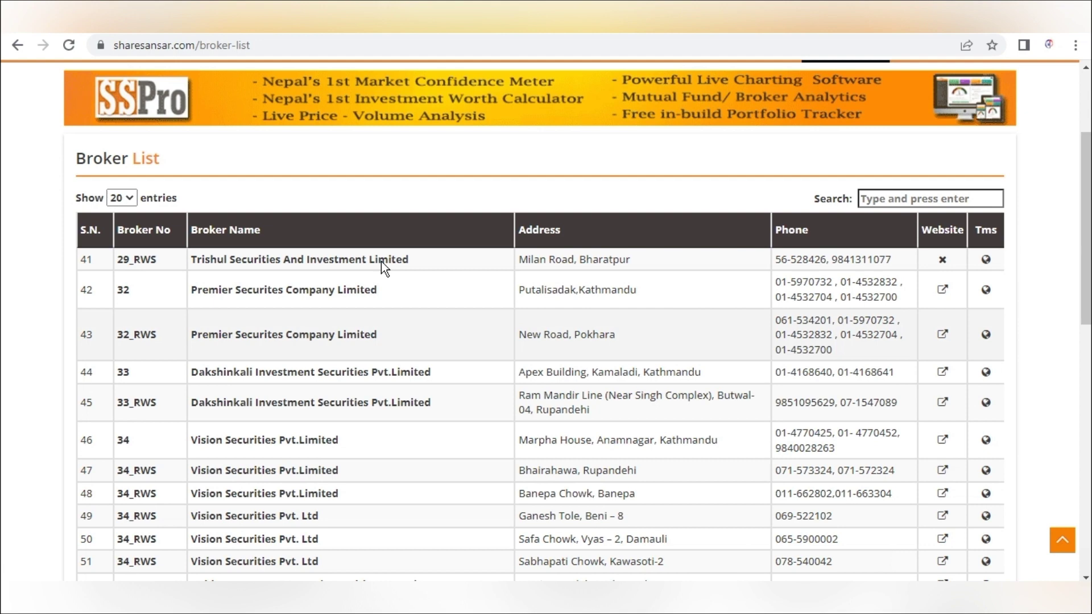
Return to Google, search for "broker list nepal pdf" and open the nepalstock.com PDF listing the brokers' new TMS URLs
click(21, 45)
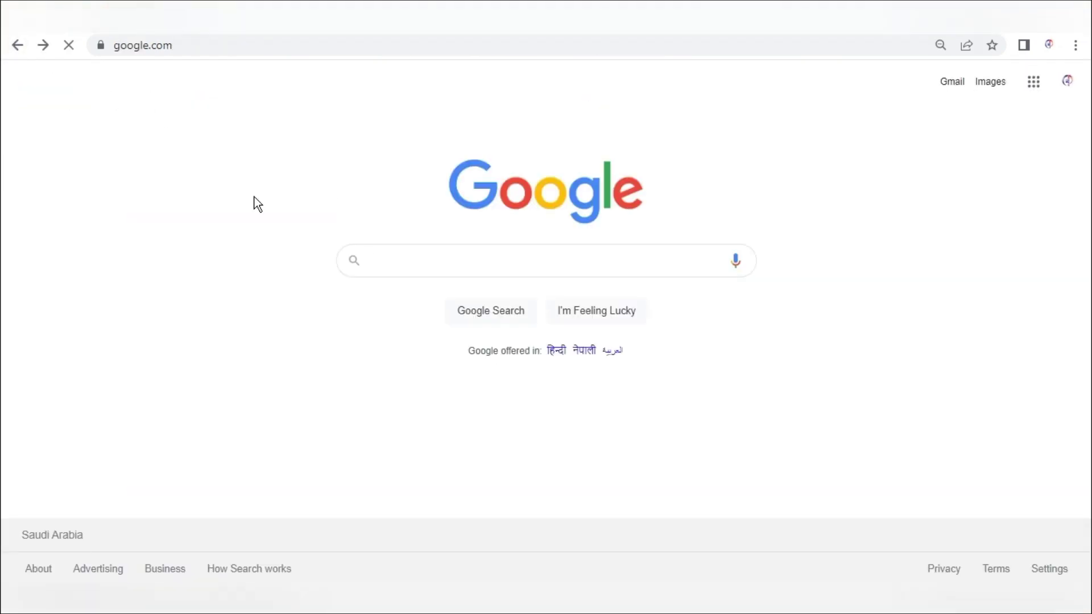
click(434, 258)
text(broker)
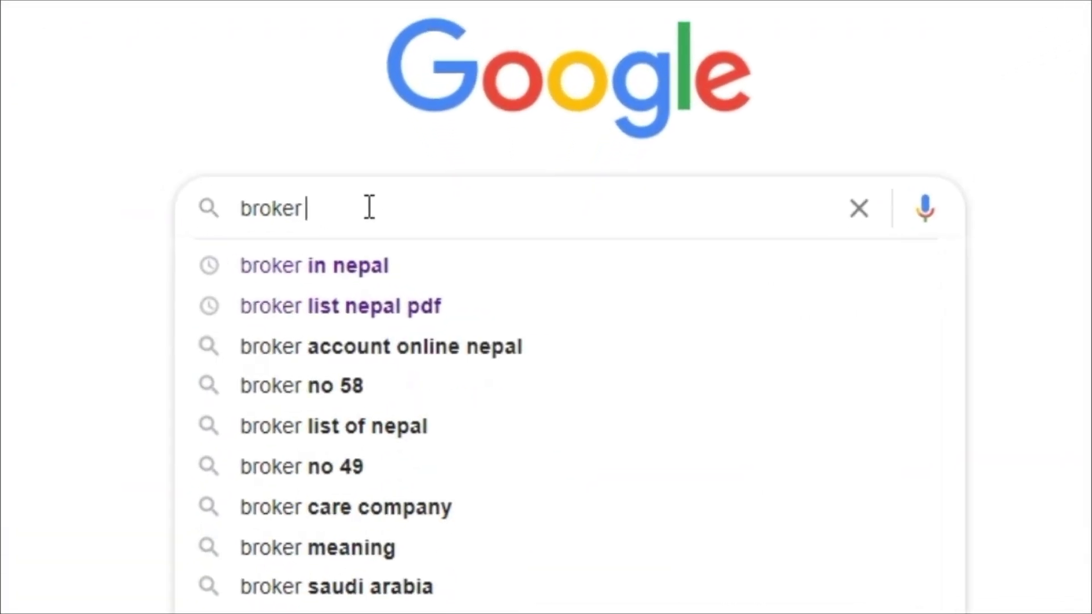
text( list n)
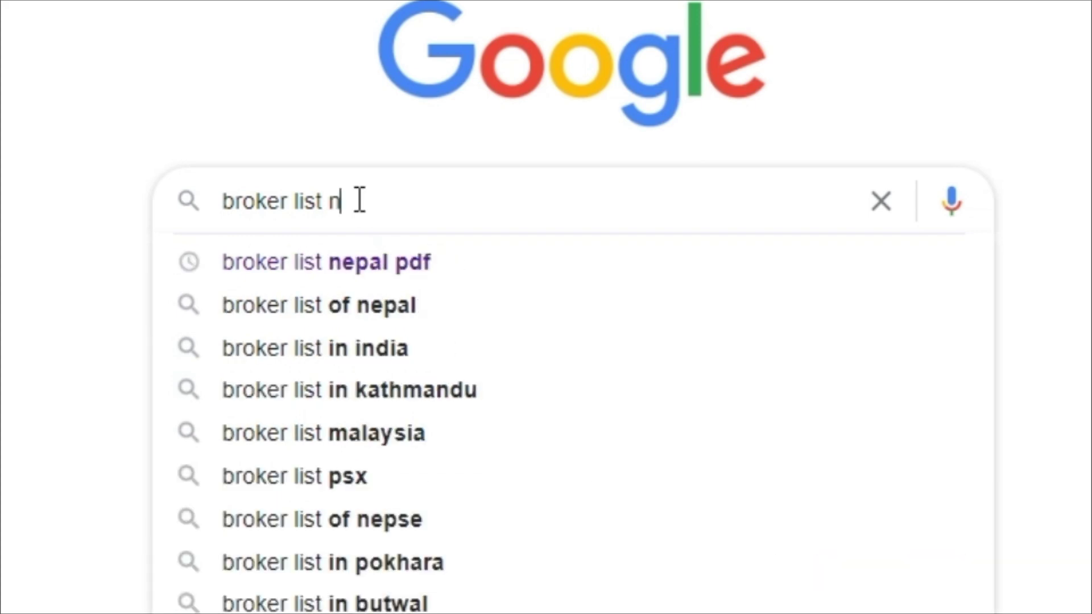
text(epal pdf)
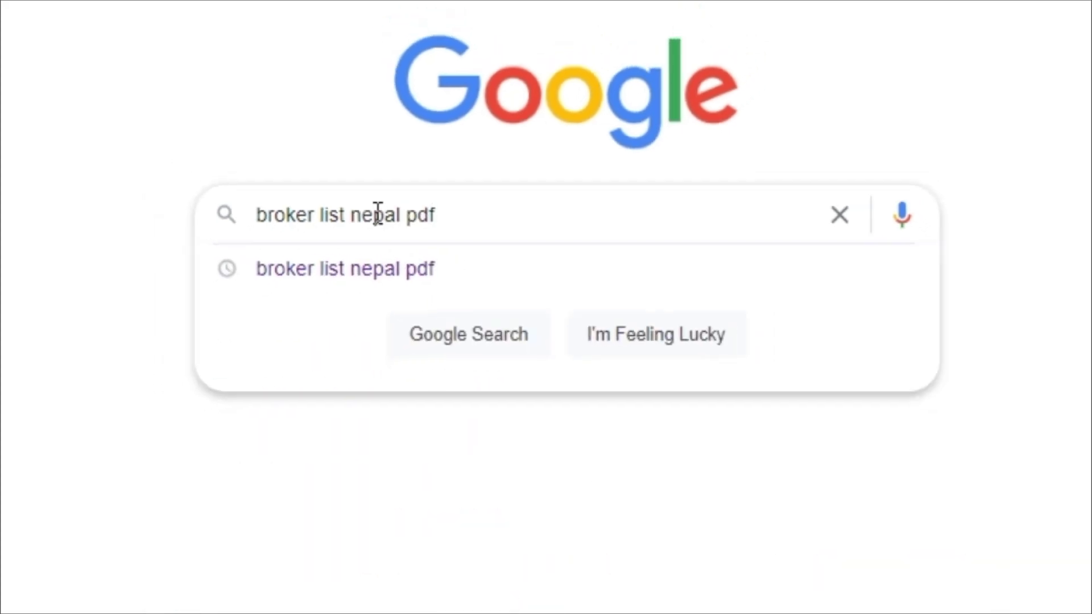
key(Return)
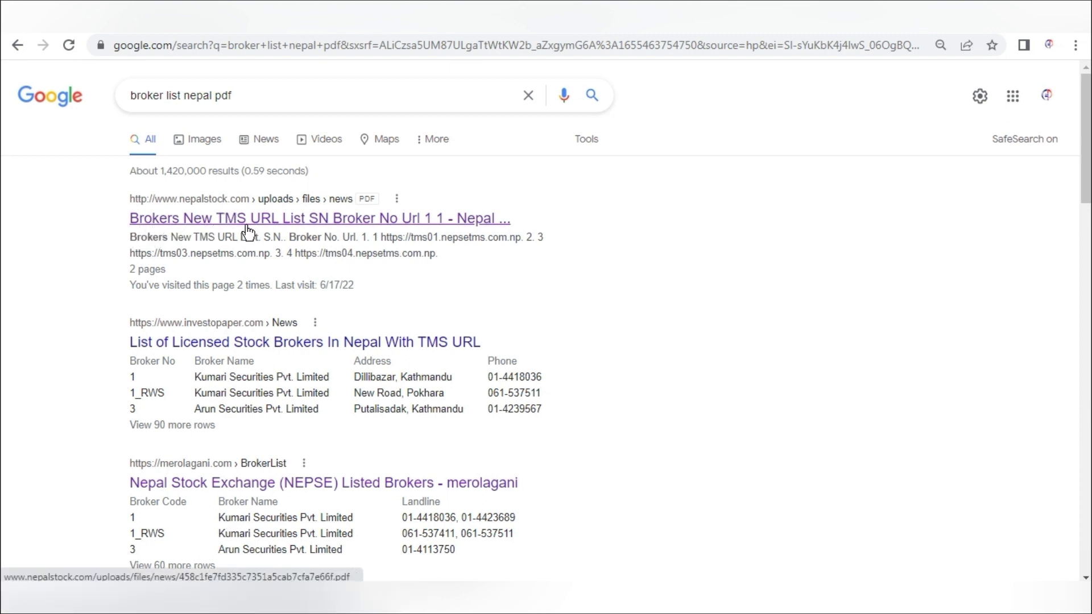
click(296, 220)
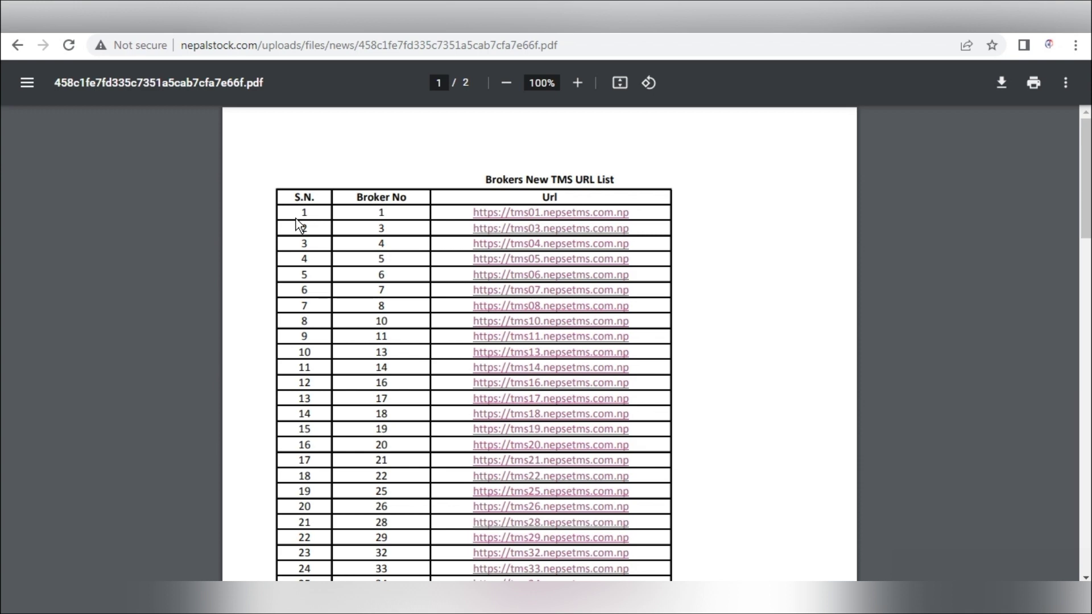
Open the TMS site of broker number 32 from the PDF and start a new registration for online trading account opening
scroll(255, 218, down, 1)
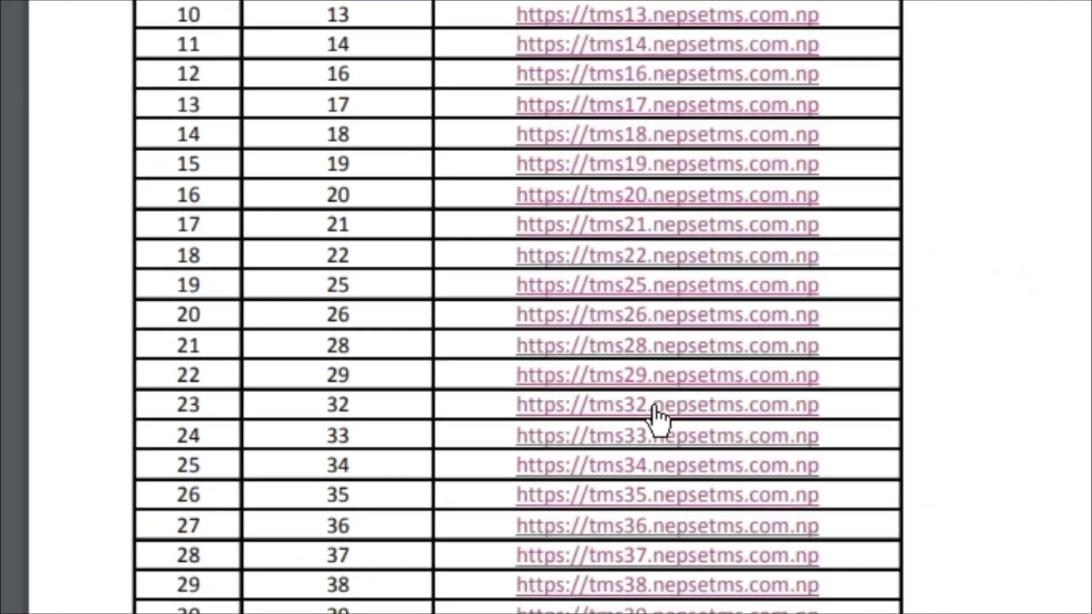
click(655, 407)
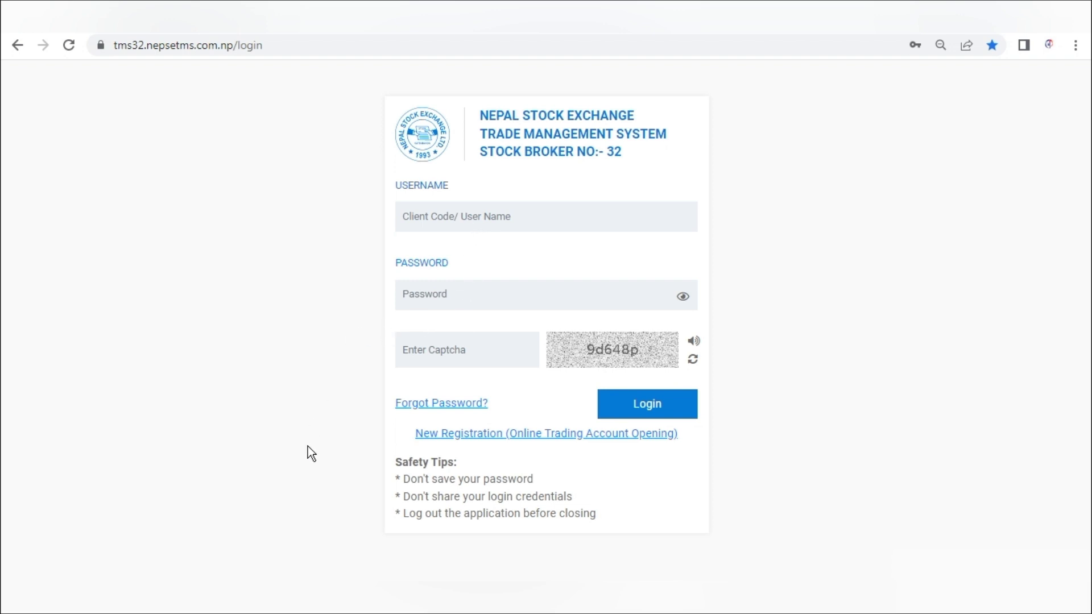
click(469, 438)
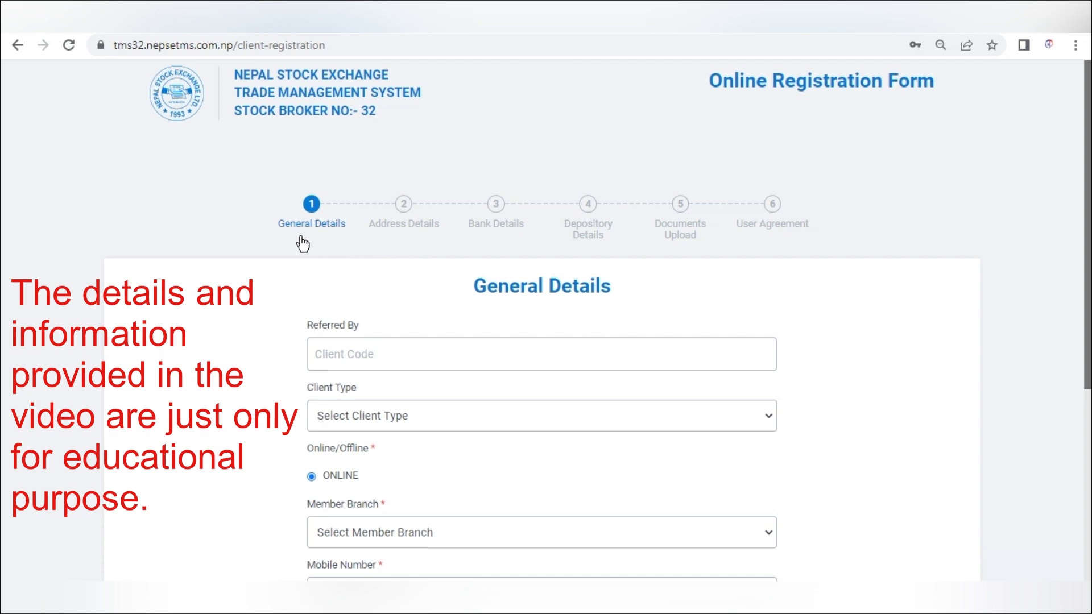
In the General Details, set the client type to Individual and the member branch to Pokhara
scroll(268, 341, down, 3)
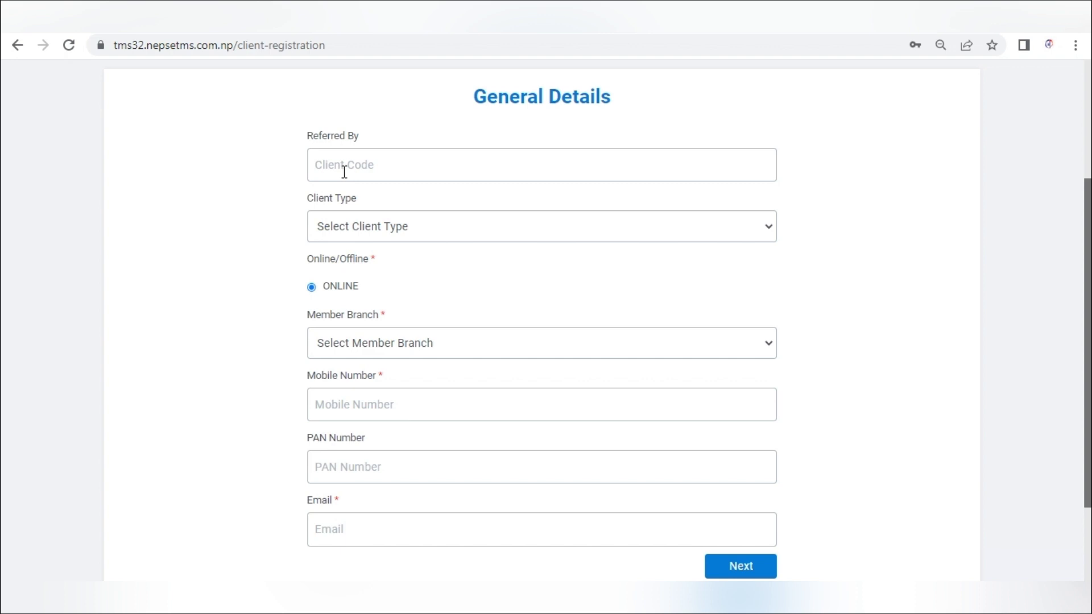
click(368, 262)
click(503, 226)
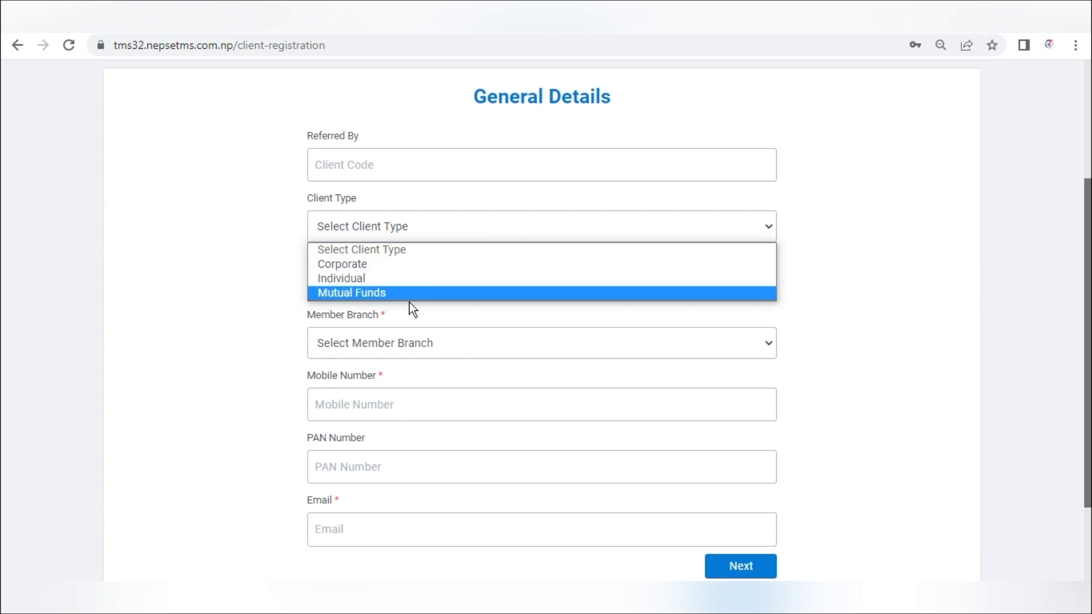
click(386, 280)
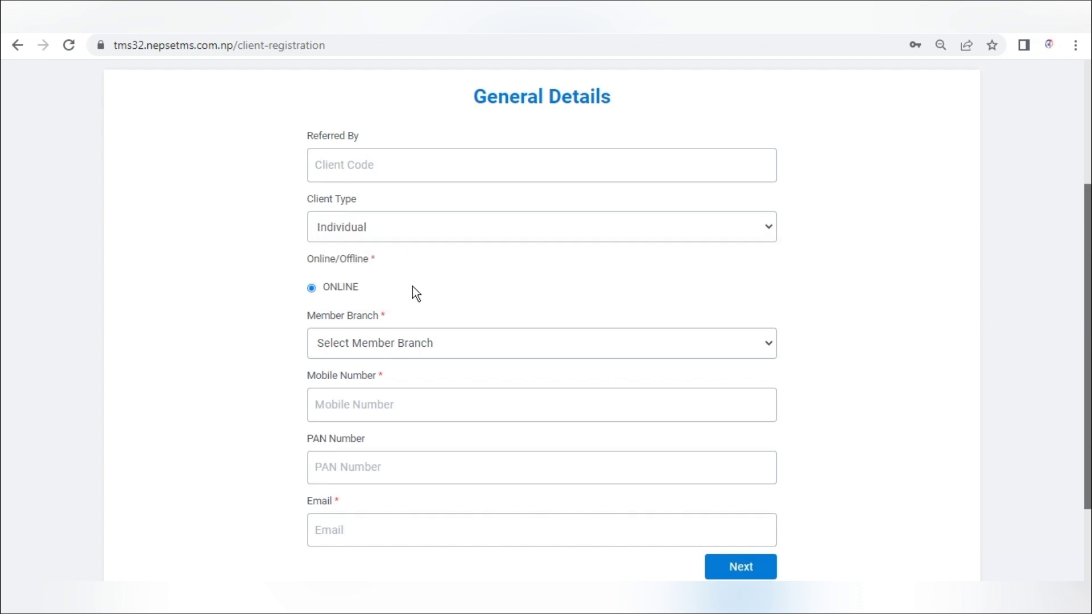
click(434, 343)
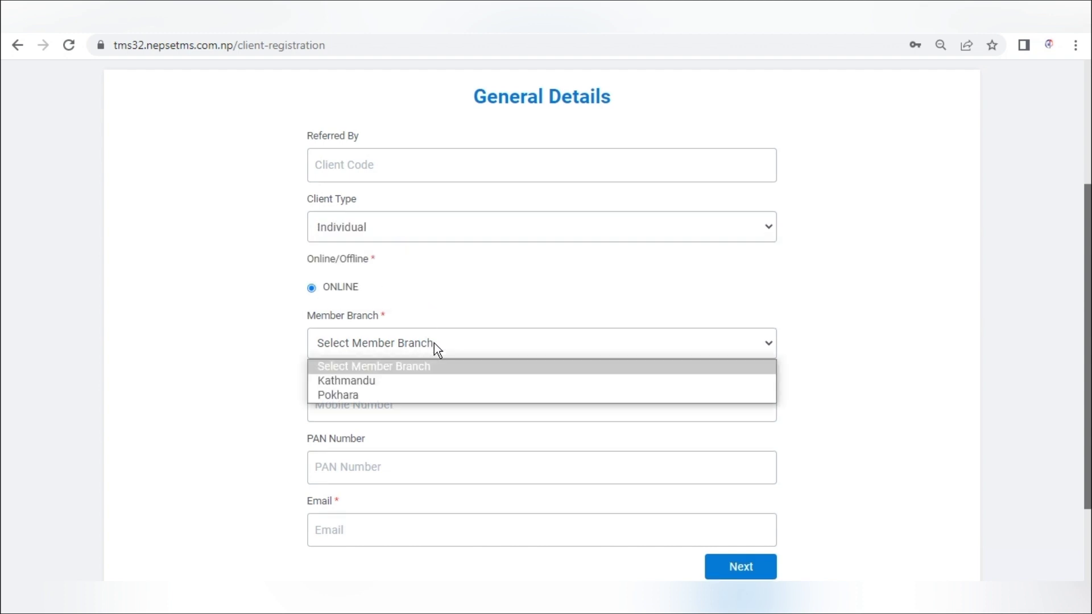
click(414, 396)
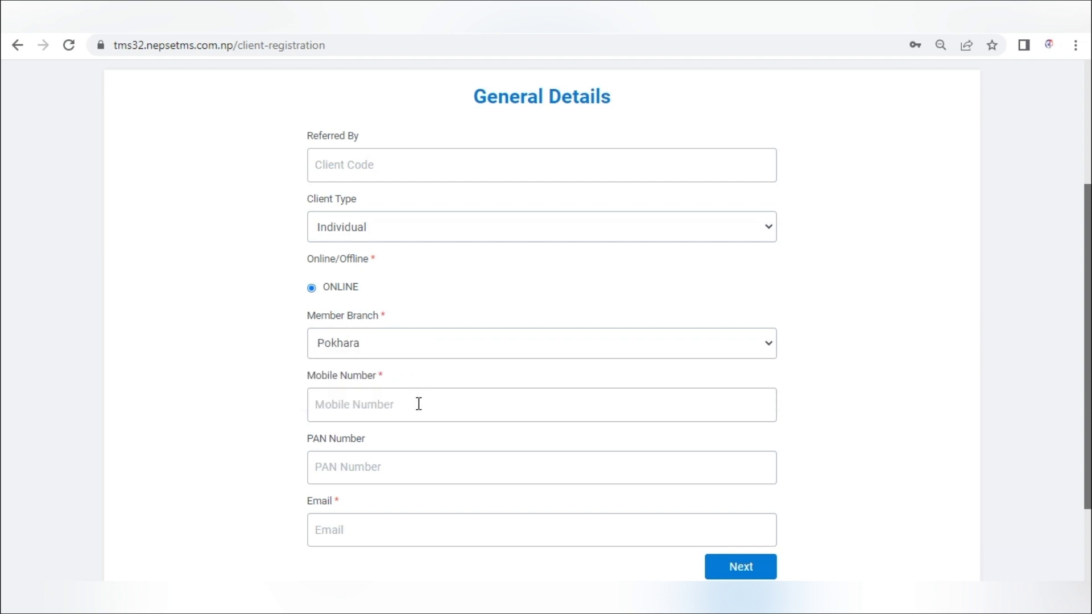
Enter the applicant's mobile number and e-mail address and continue to the Individual Details
click(419, 404)
text(9)
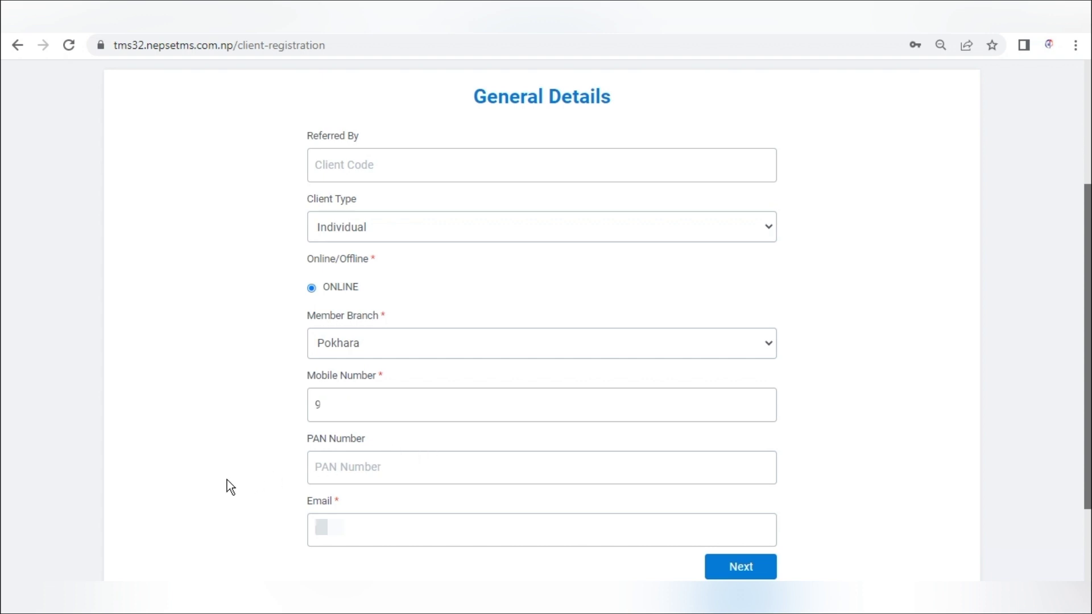
click(353, 534)
text(pmail.com)
click(741, 568)
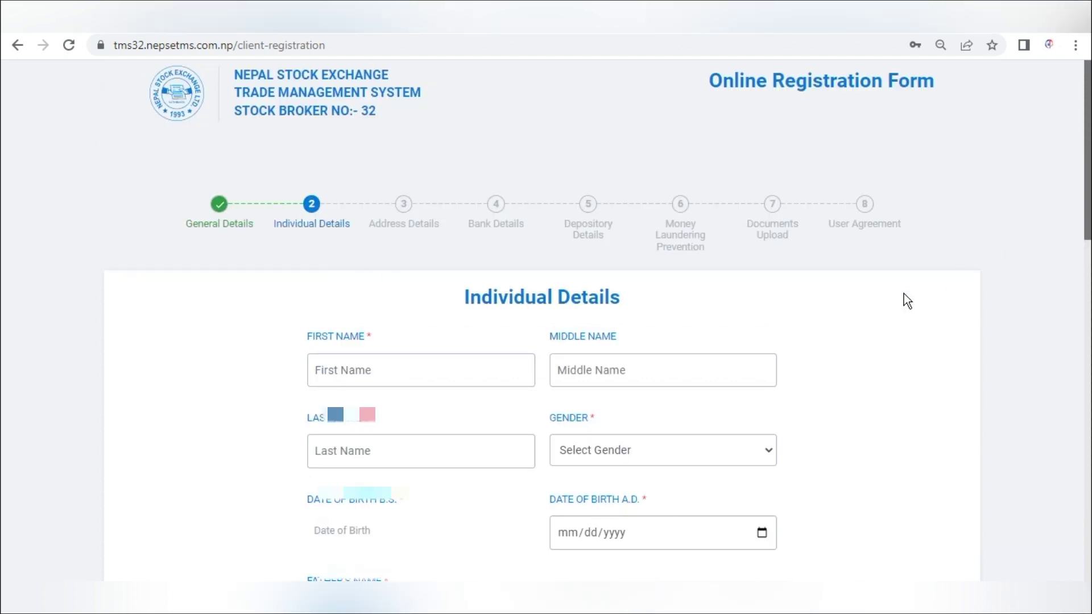
Fill in the applicant's first and last name and set the gender to Female
scroll(903, 293, down, 4)
drag(1088, 194, 1088, 182)
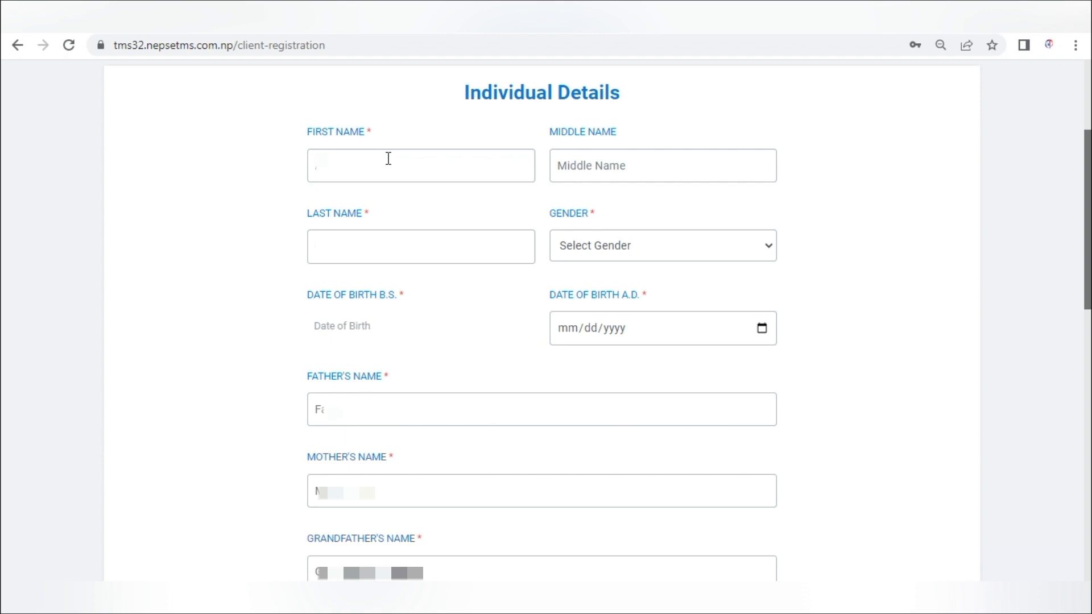
click(577, 170)
click(335, 250)
click(634, 249)
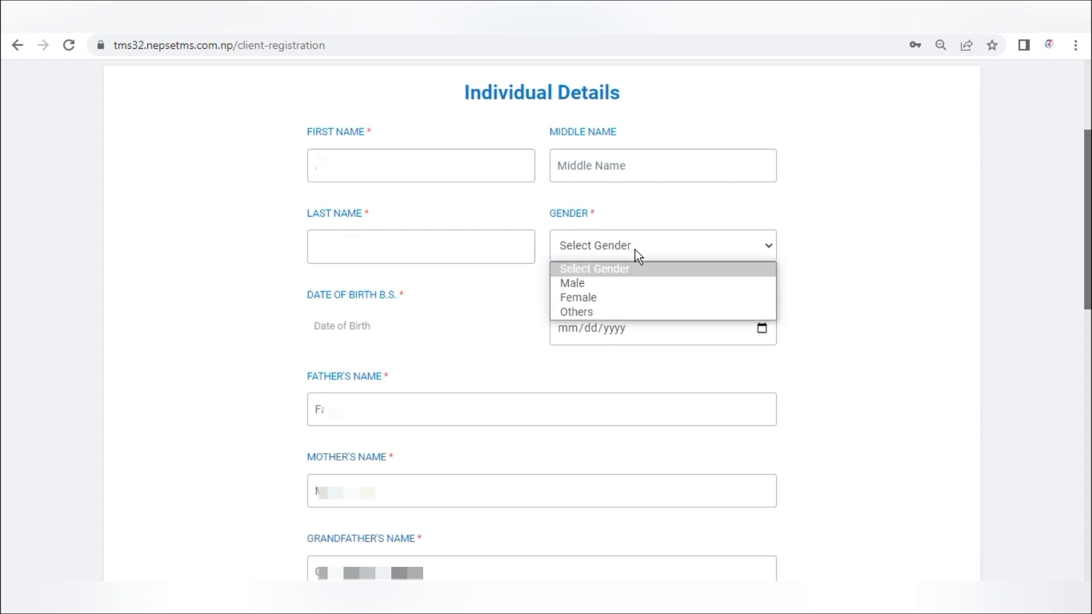
click(600, 298)
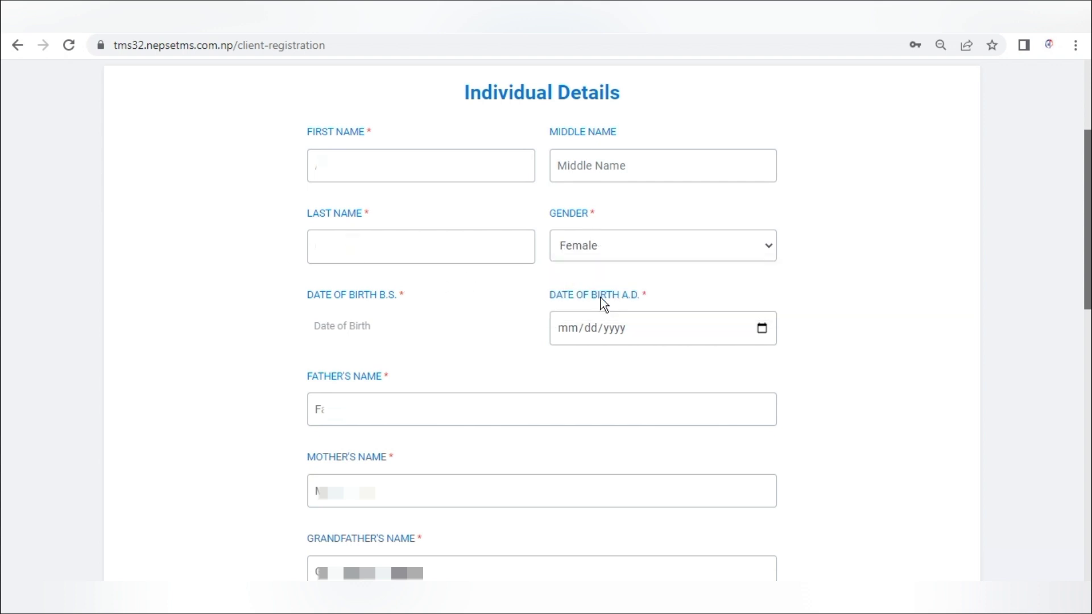
Choose the applicant's date of birth in the B.S. calendar by year, month and day
click(338, 328)
click(444, 359)
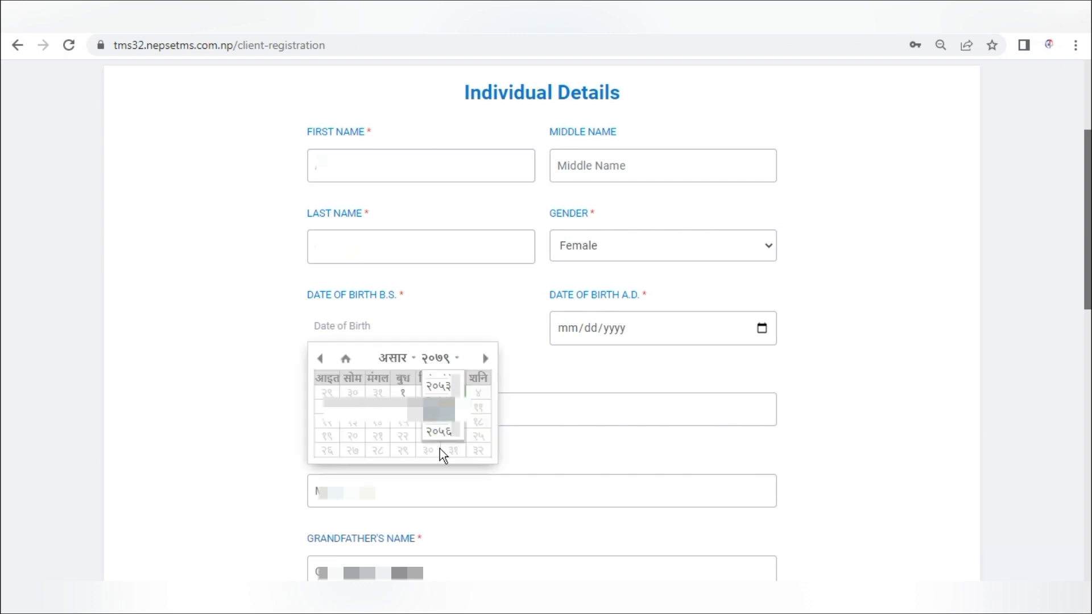
click(438, 432)
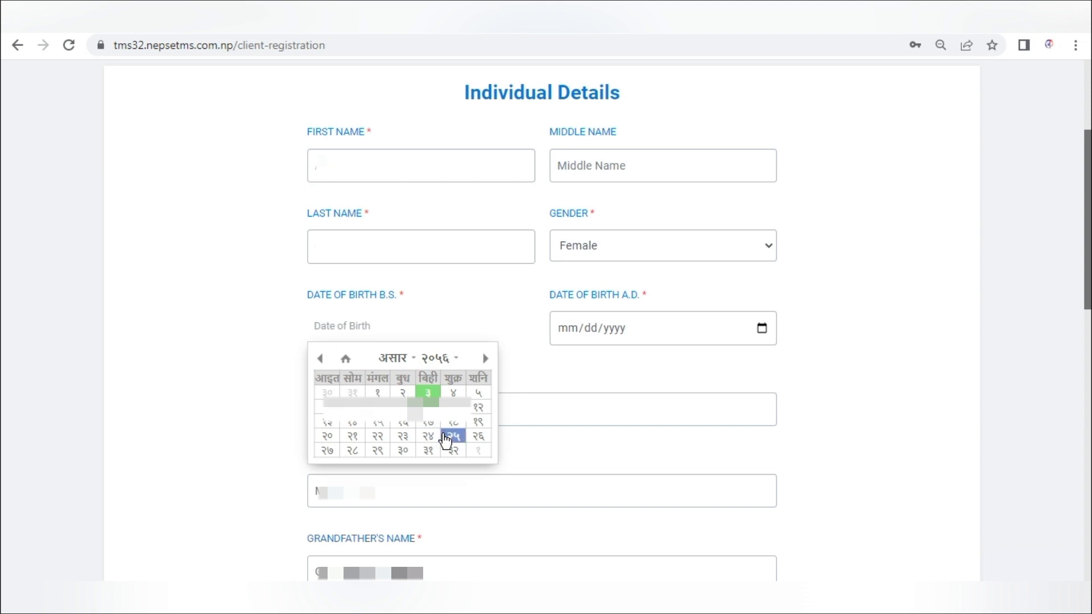
click(394, 359)
scroll(387, 415, down, 1)
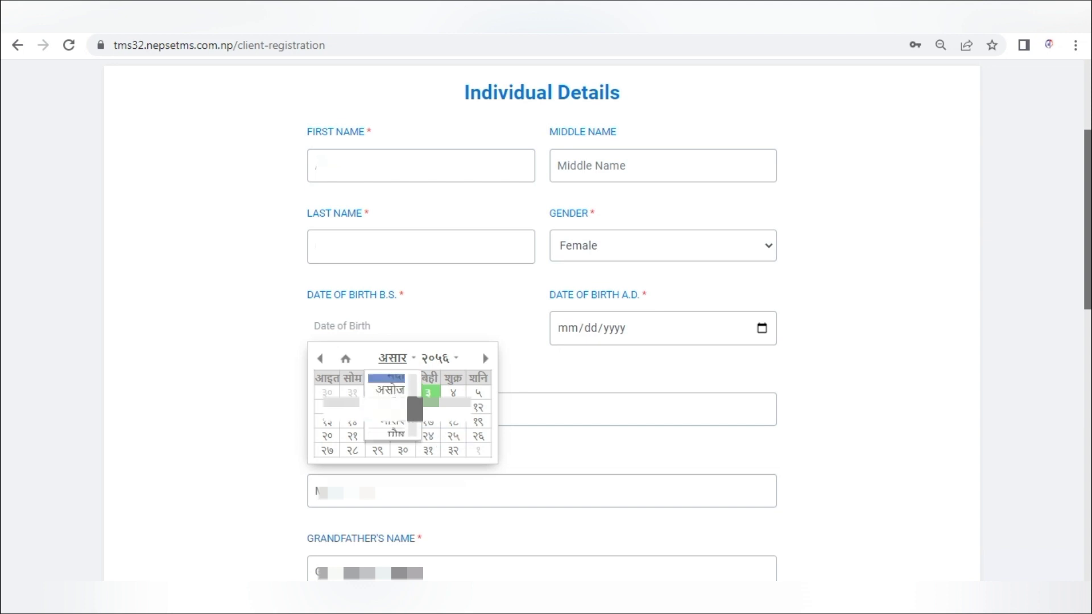
click(390, 415)
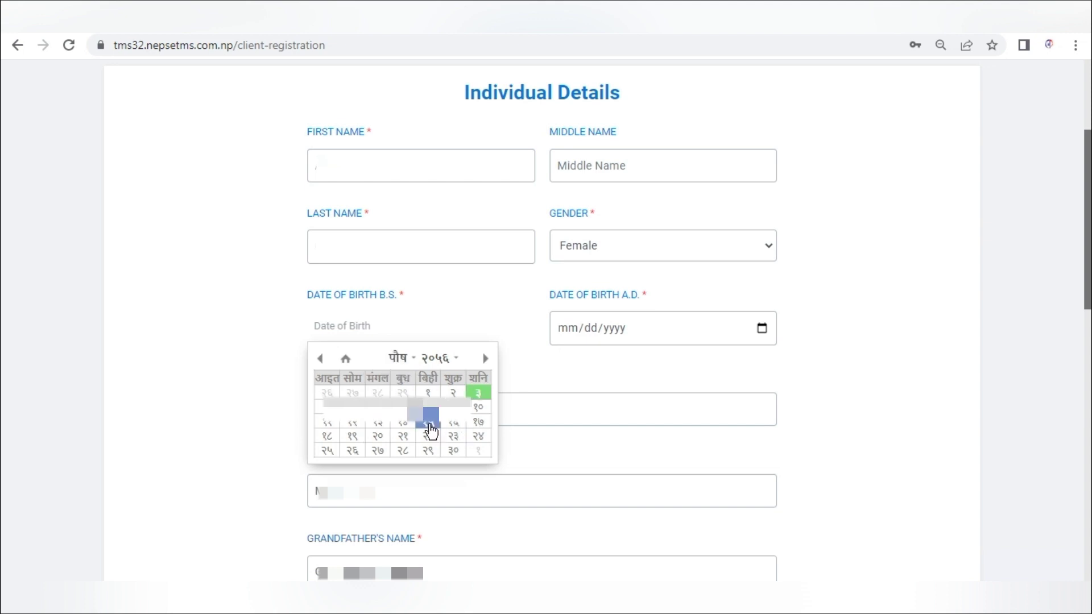
click(428, 422)
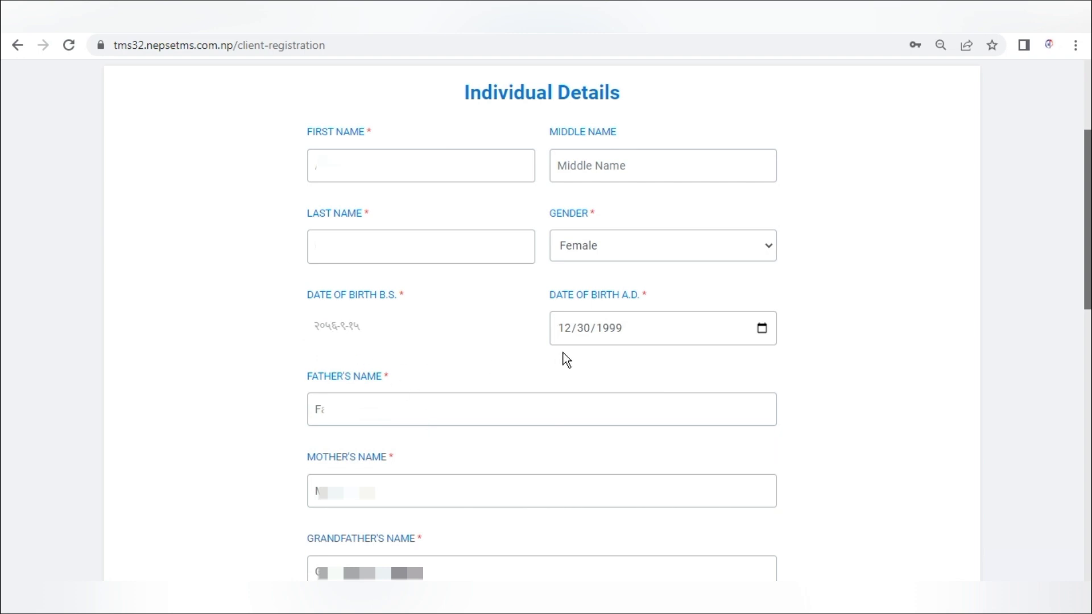
Enter the full names of the applicant's father, mother and grandfather
key(Tab)
text(Te)
text(Gurng)
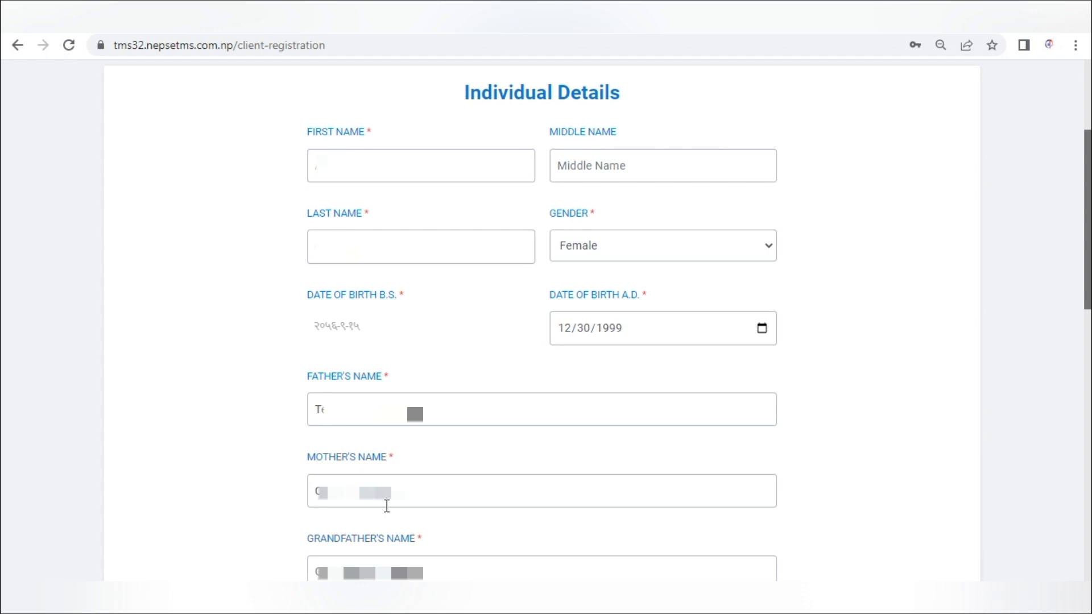
click(316, 572)
key(ctrl+a)
text(Jagadis)
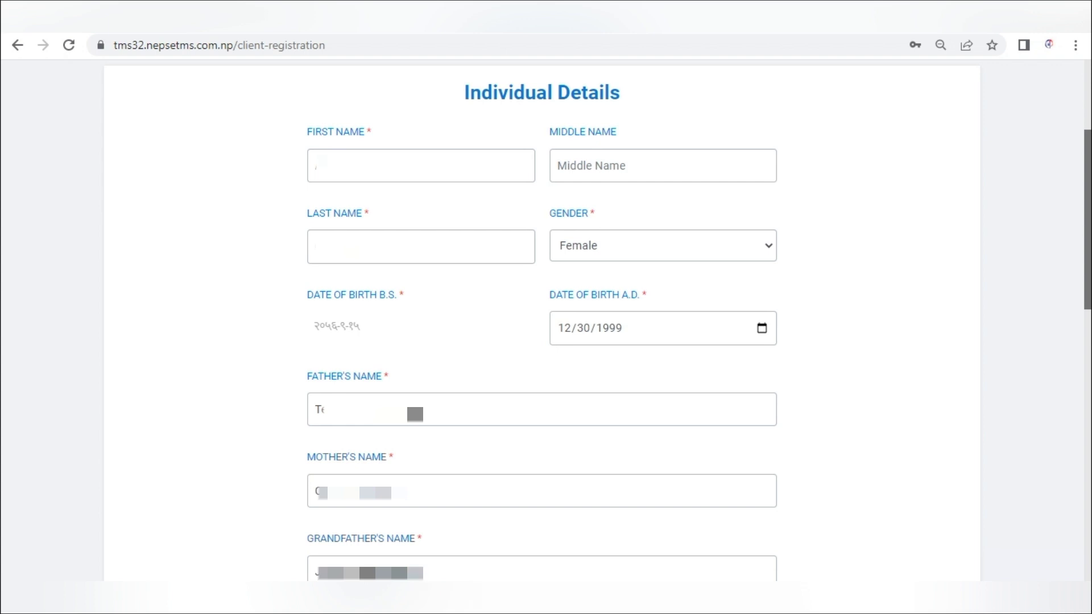
Answer No to both the NRN question and the minor question
scroll(472, 474, down, 4)
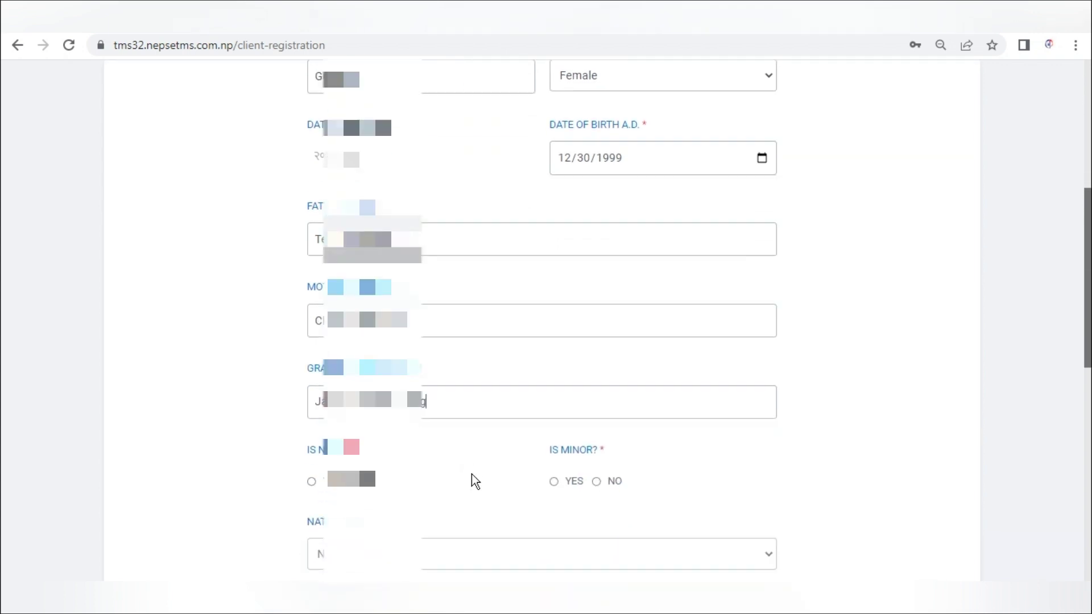
scroll(472, 474, down, 1)
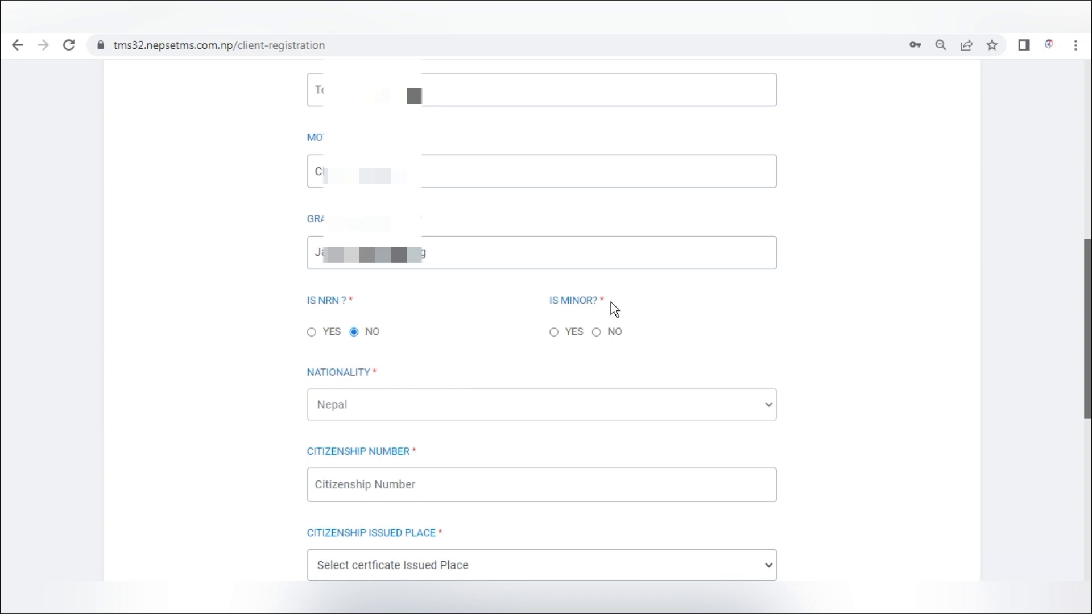
click(597, 332)
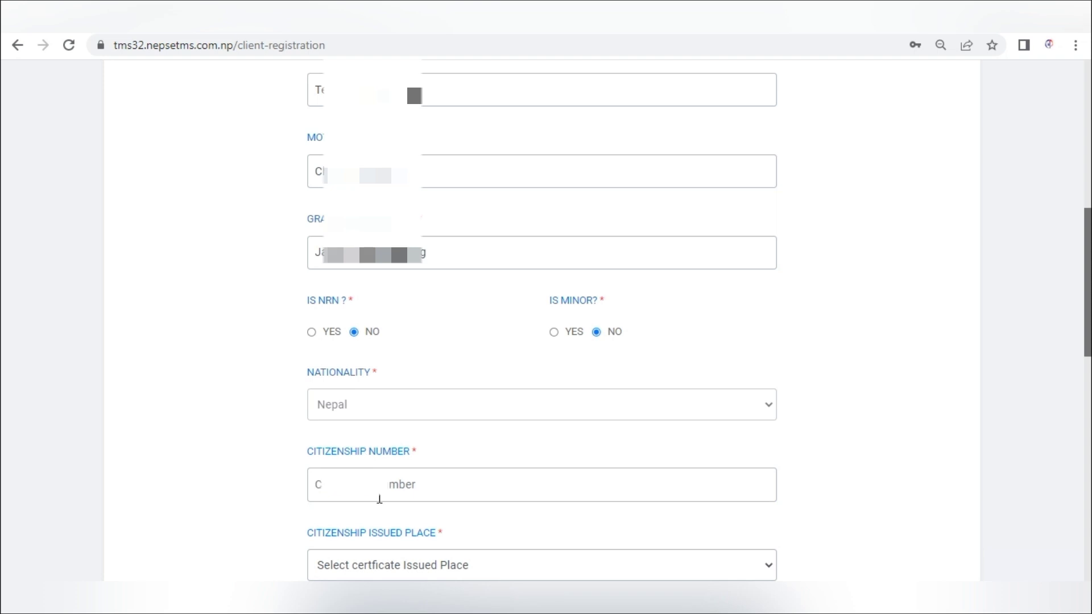
Enter the applicant's citizenship number and set the citizenship issued place to Syangja
text(4)
text(1)
click(374, 563)
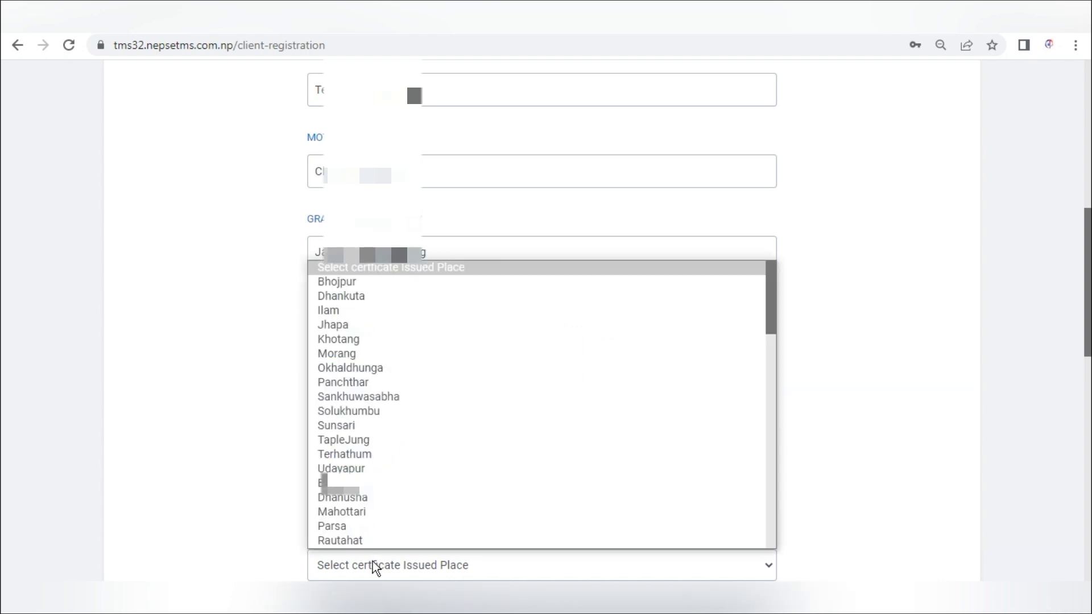
text(sy)
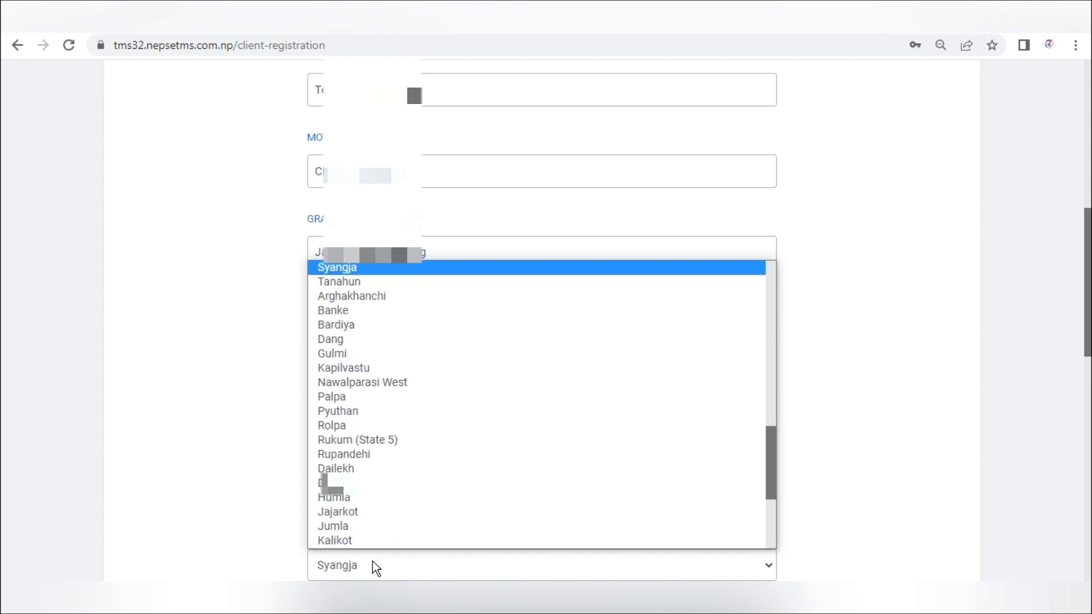
click(341, 272)
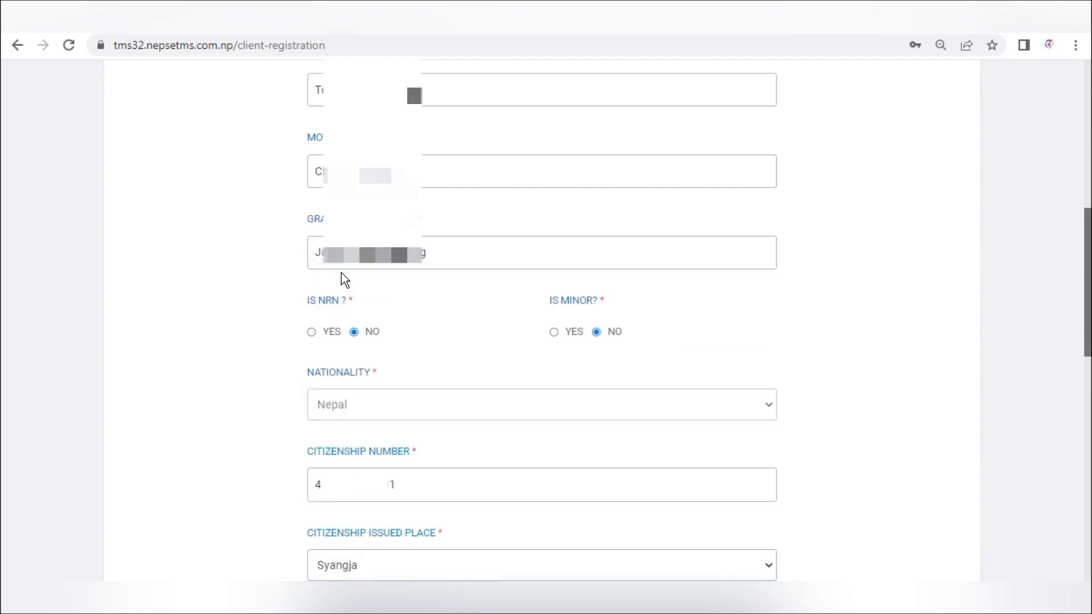
Set the citizenship issue date in the B.S. calendar to 2074-9-18 by choosing its year, month and day
scroll(341, 365, down, 3)
scroll(542, 318, down, 3)
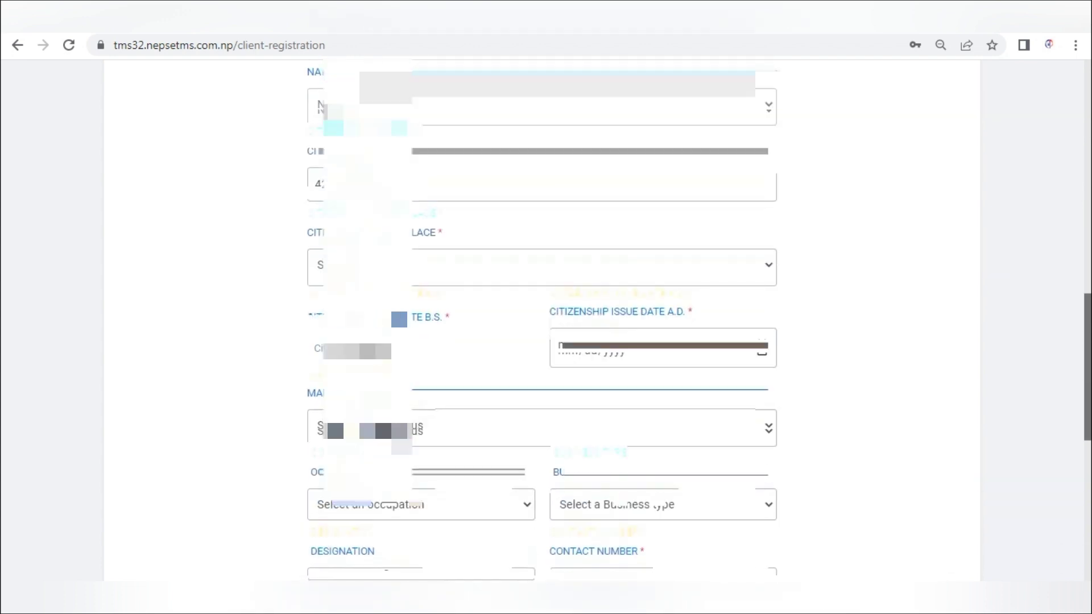
scroll(352, 367, down, 2)
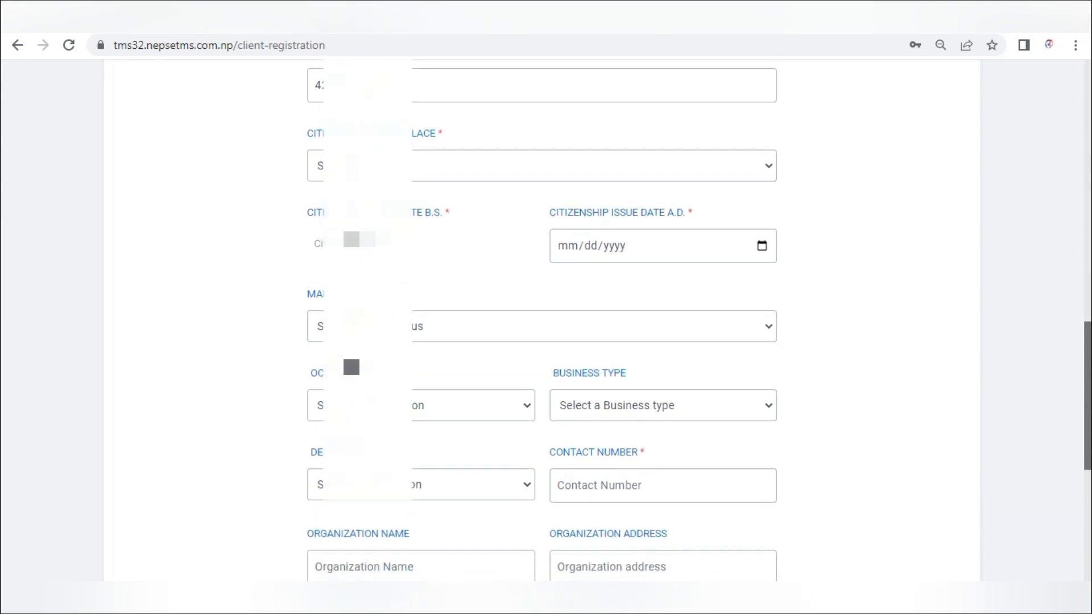
click(369, 245)
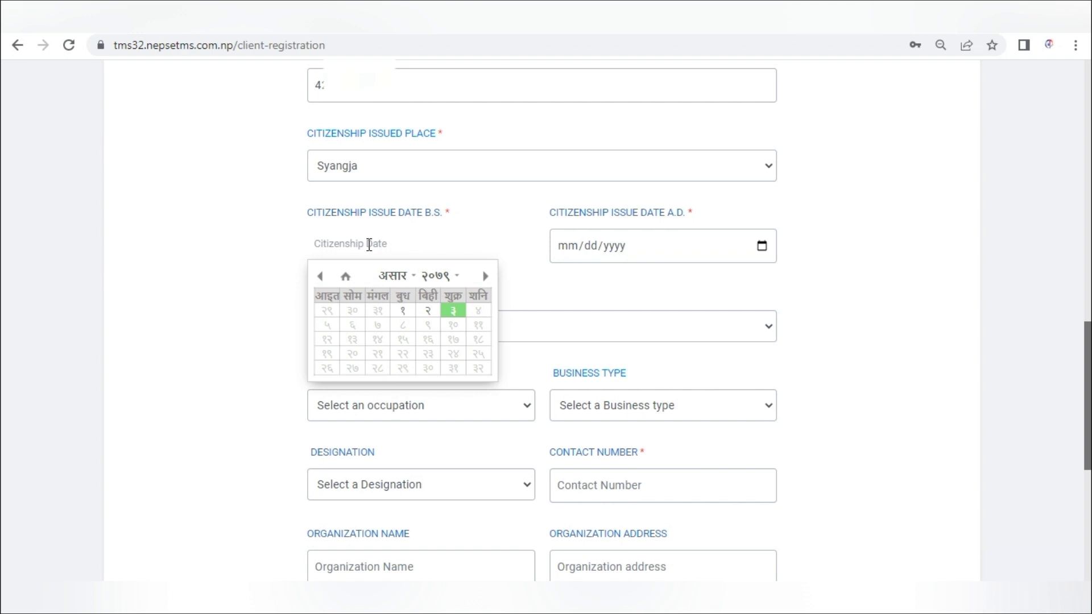
click(438, 276)
scroll(447, 335, up, 3)
click(437, 307)
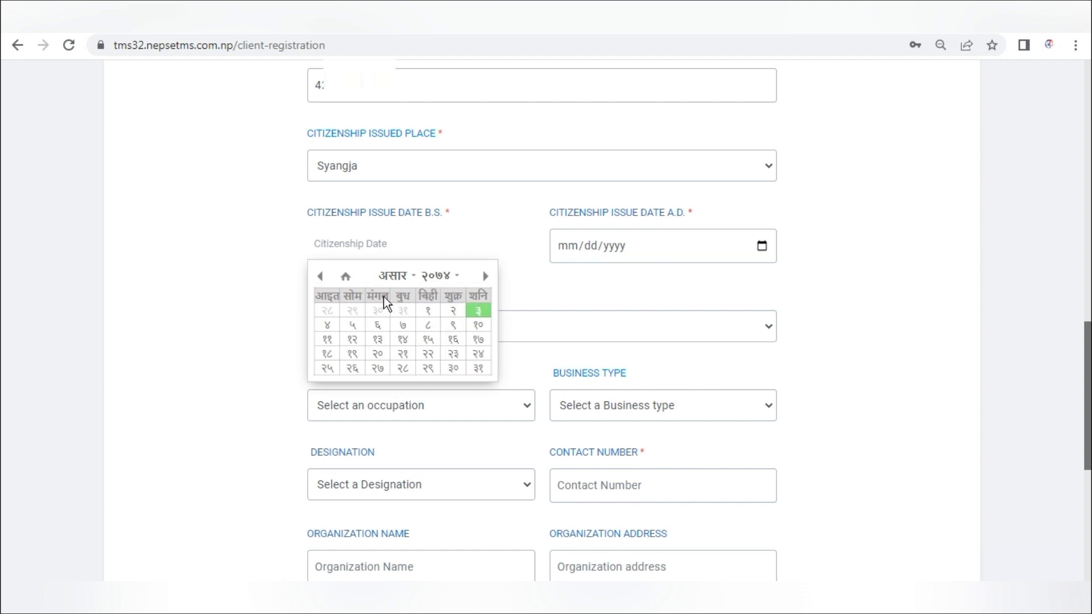
click(392, 276)
scroll(392, 336, down, 3)
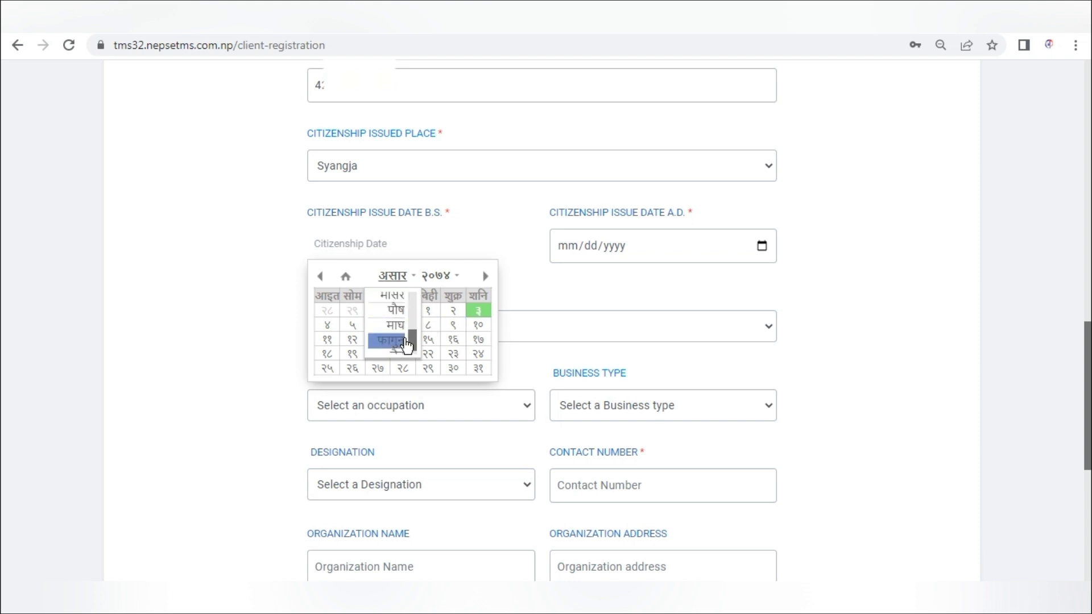
click(394, 316)
click(378, 353)
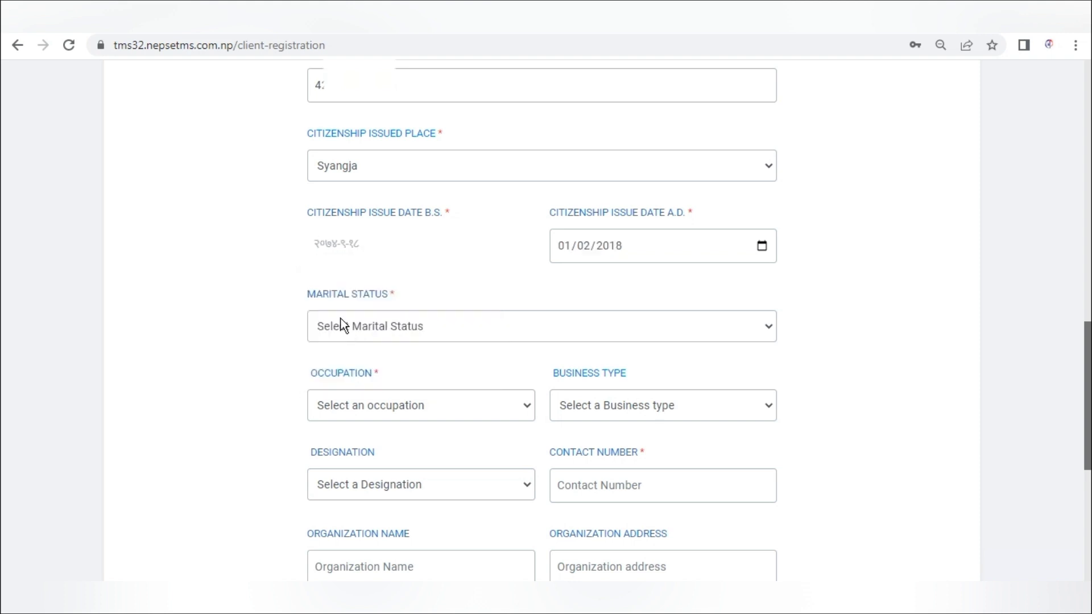
Set the marital status to Unmarried and the occupation to Student
click(413, 328)
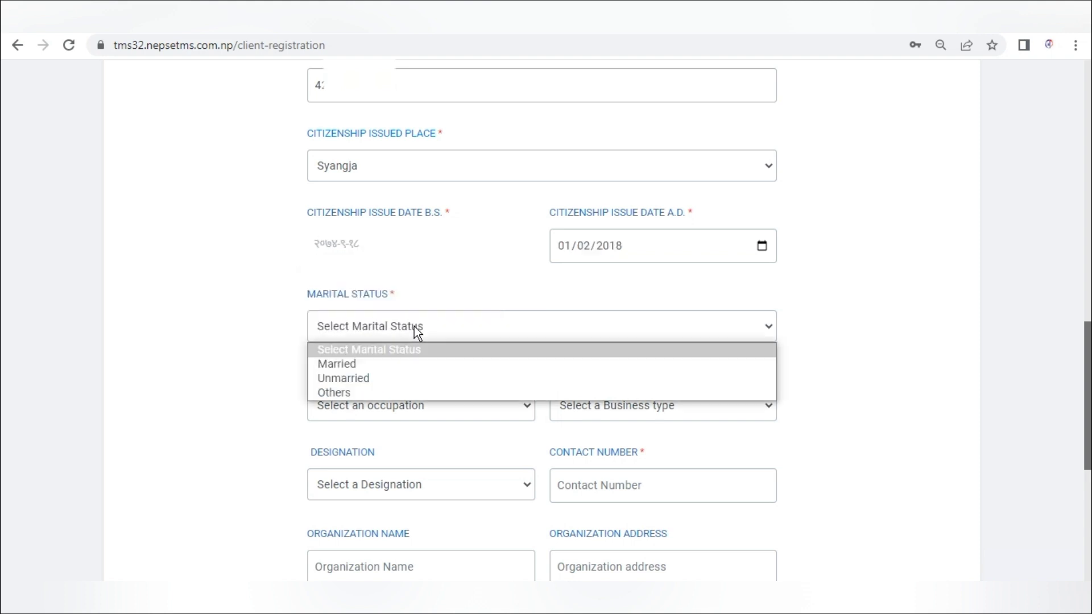
click(357, 378)
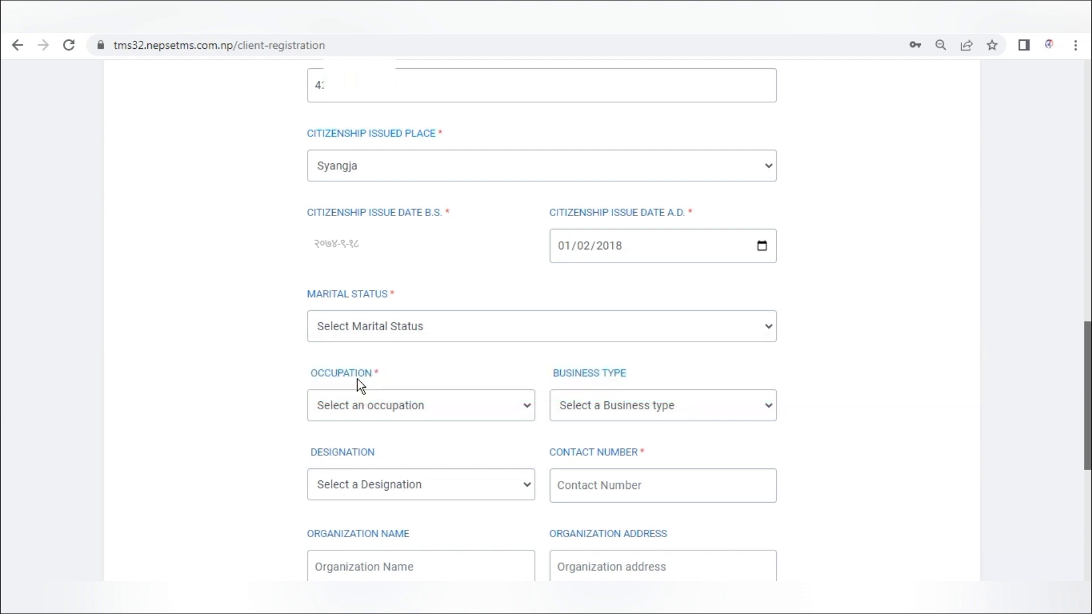
click(408, 407)
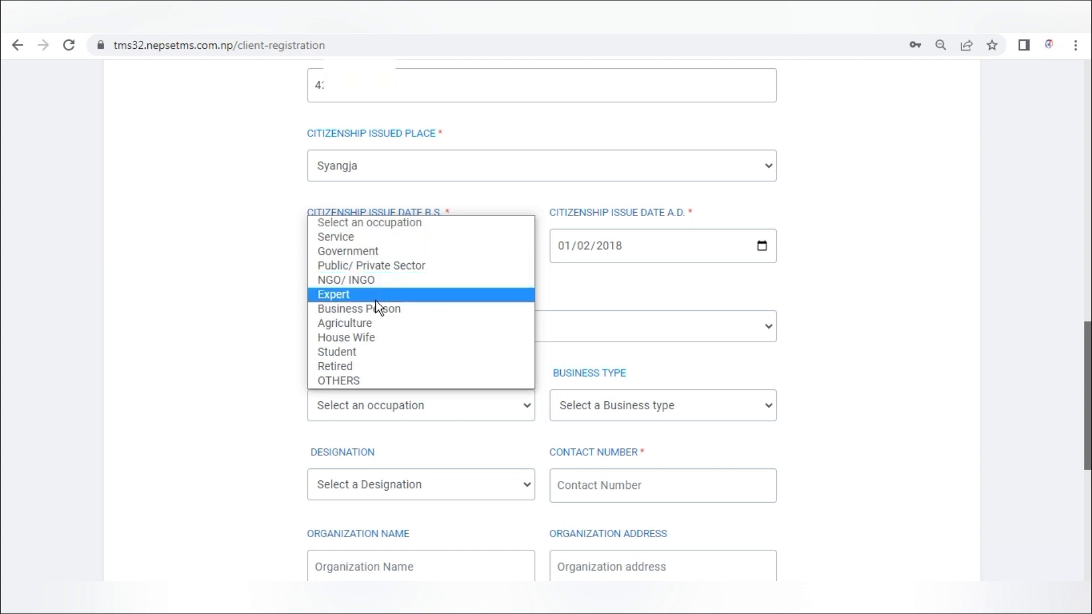
click(350, 351)
Fill in the applicant's contact number
scroll(476, 412, down, 1)
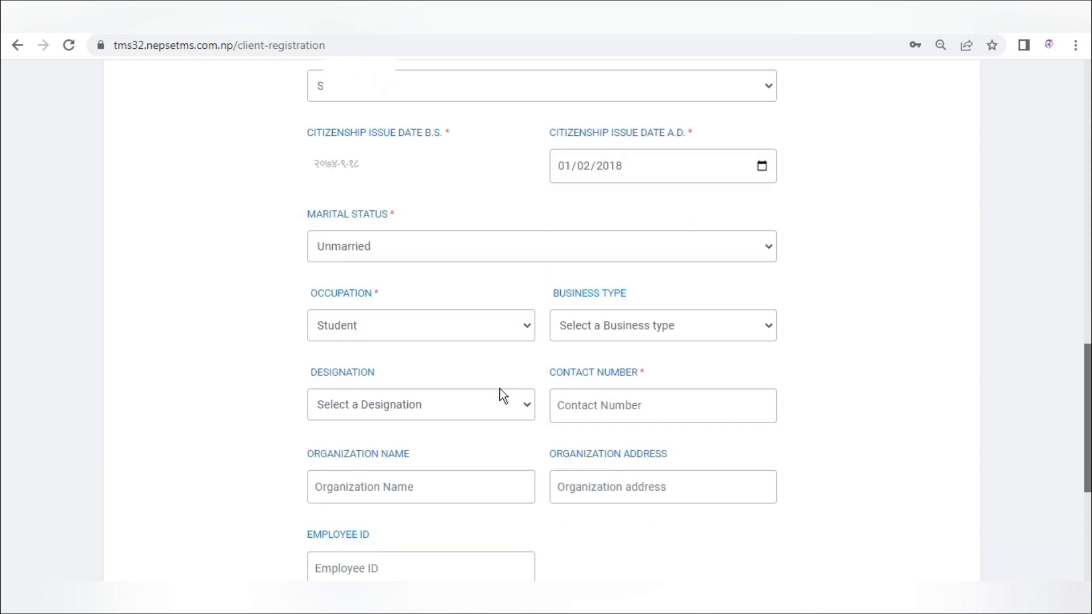
click(622, 406)
text(98)
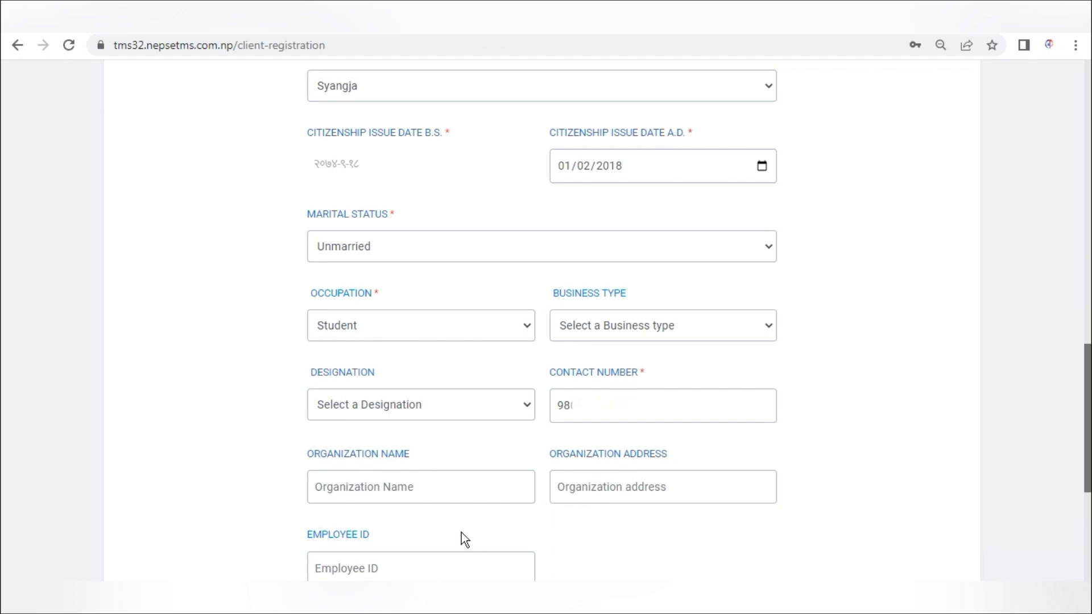
Set the financial details to Upto 5,00,000, answer No to investment company involvement, and continue to the address details
scroll(398, 527, down, 3)
scroll(399, 526, down, 2)
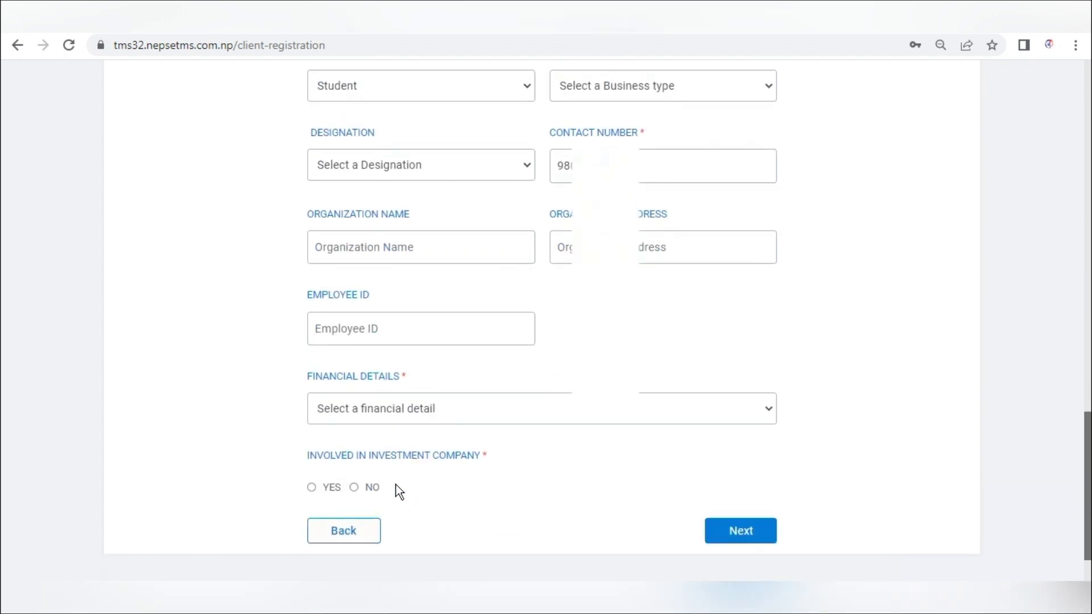
click(479, 411)
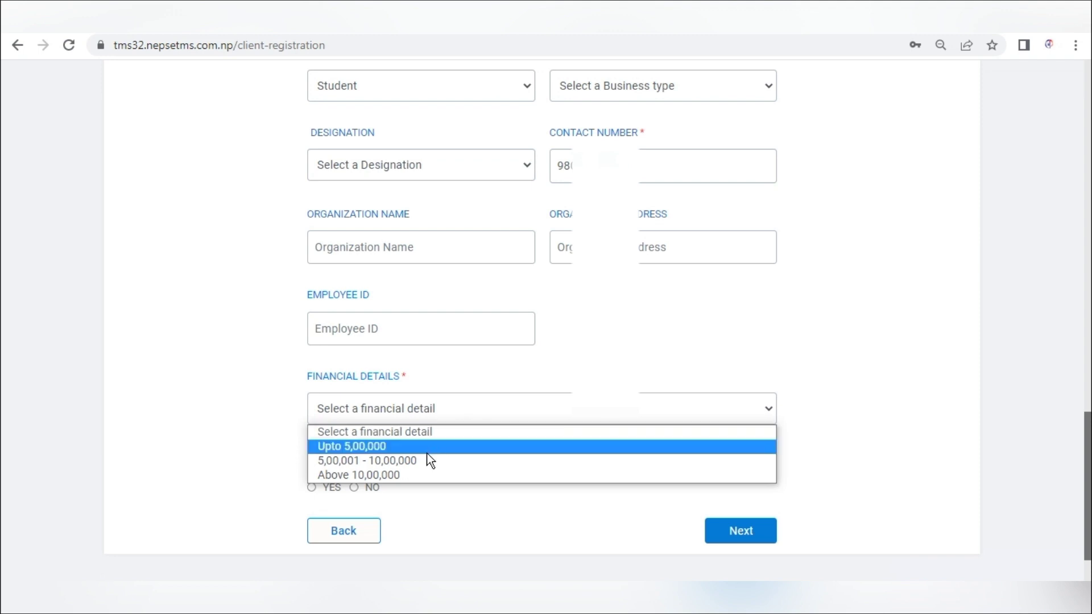
click(394, 448)
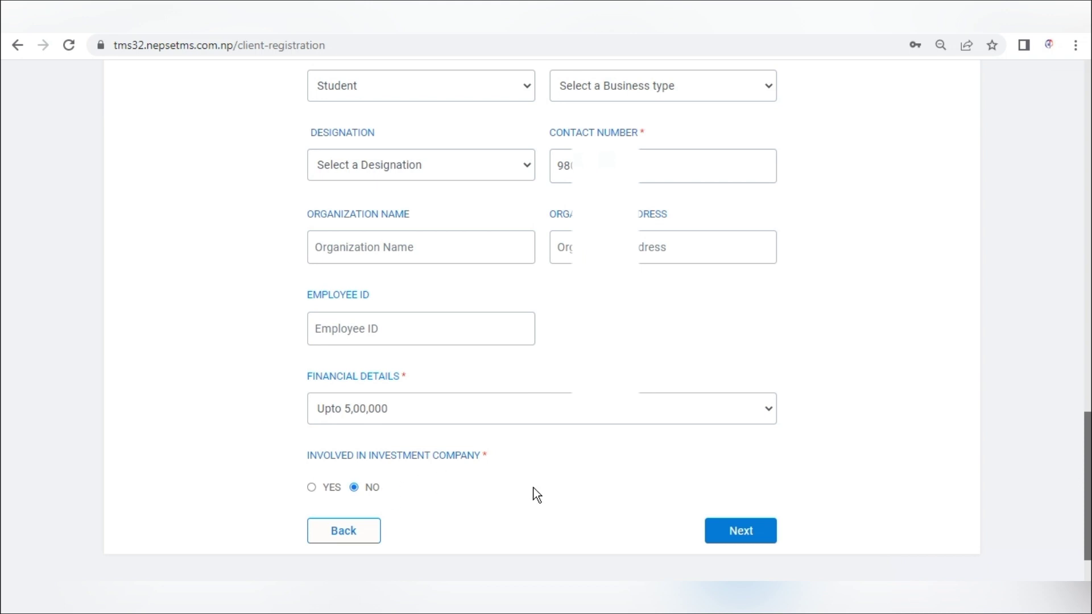
click(747, 536)
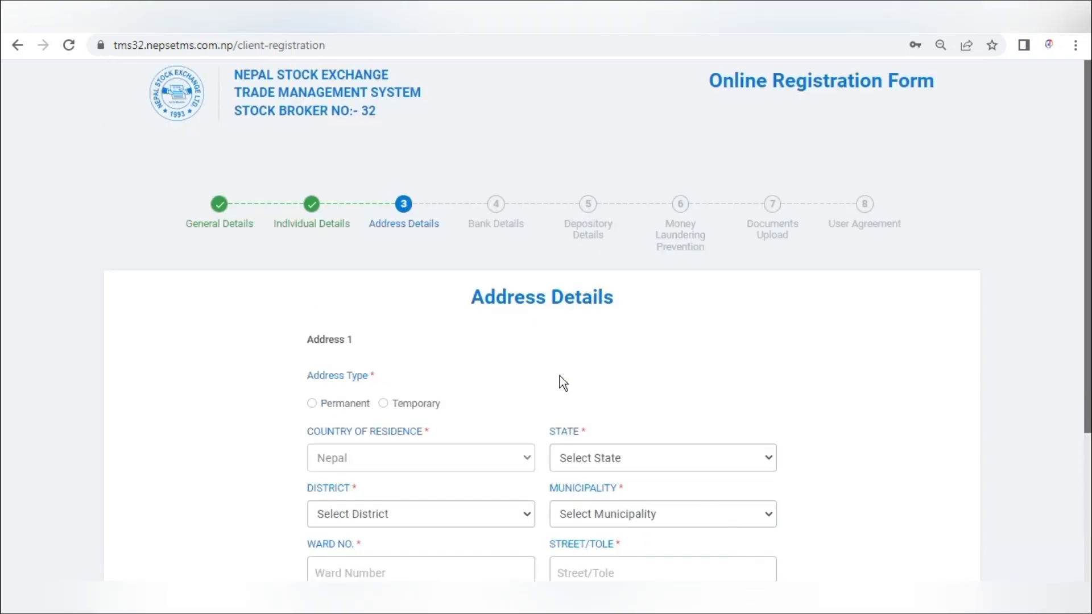
Mark the first address as Permanent and choose the applicant's state
scroll(480, 373, down, 3)
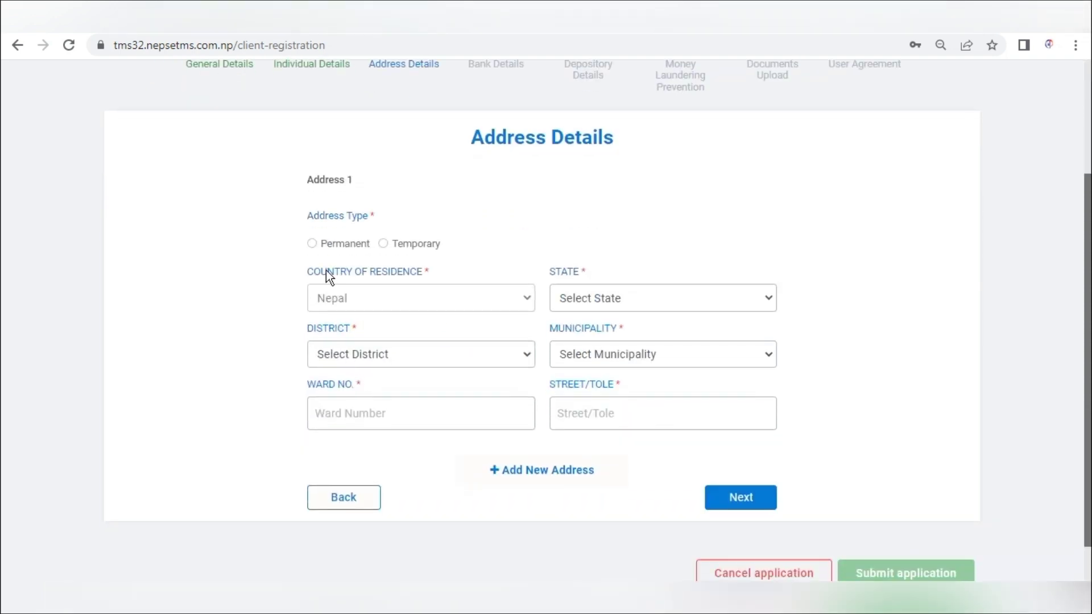
click(312, 243)
click(649, 303)
click(629, 376)
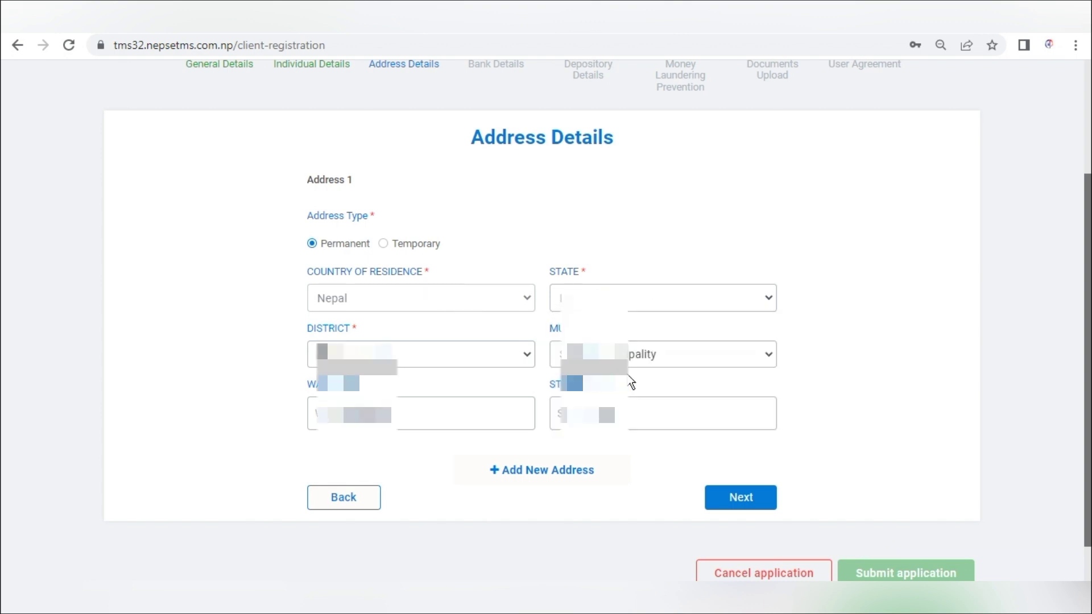
Choose the district and municipality of the applicant's permanent address
click(450, 362)
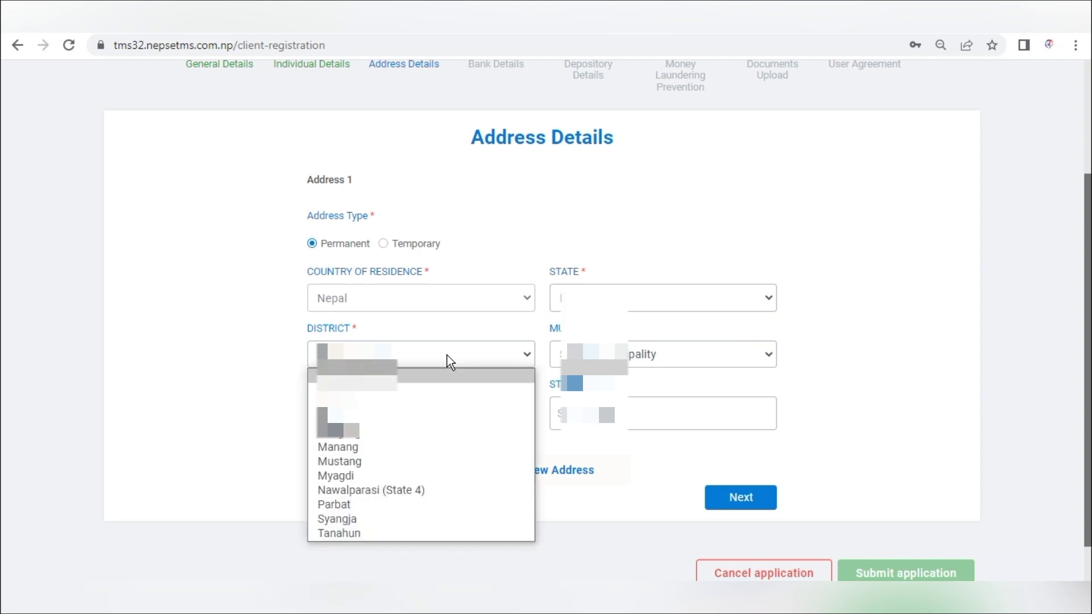
key(s)
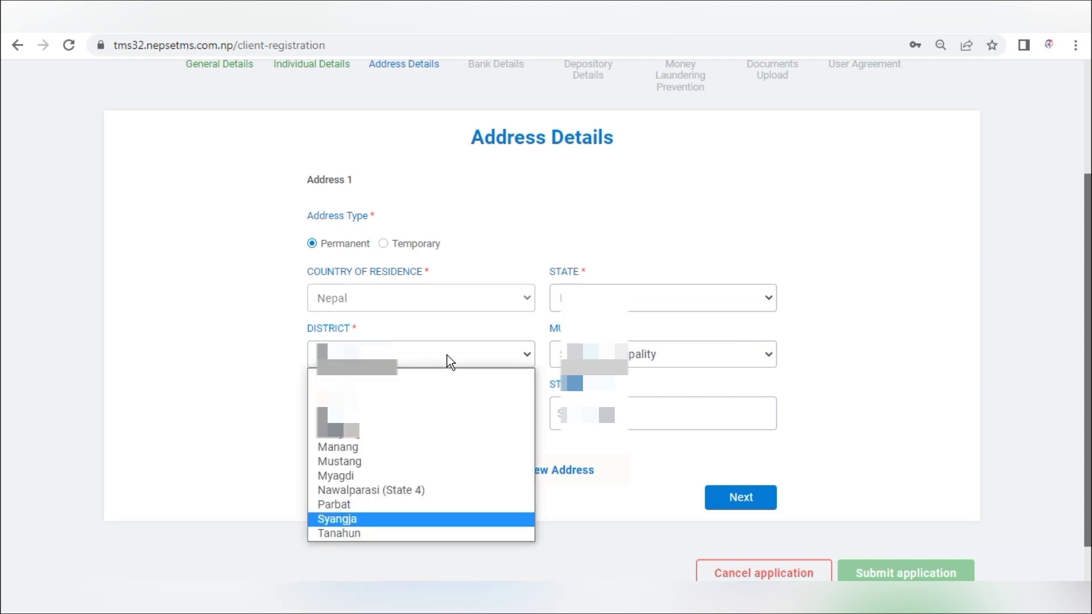
click(384, 520)
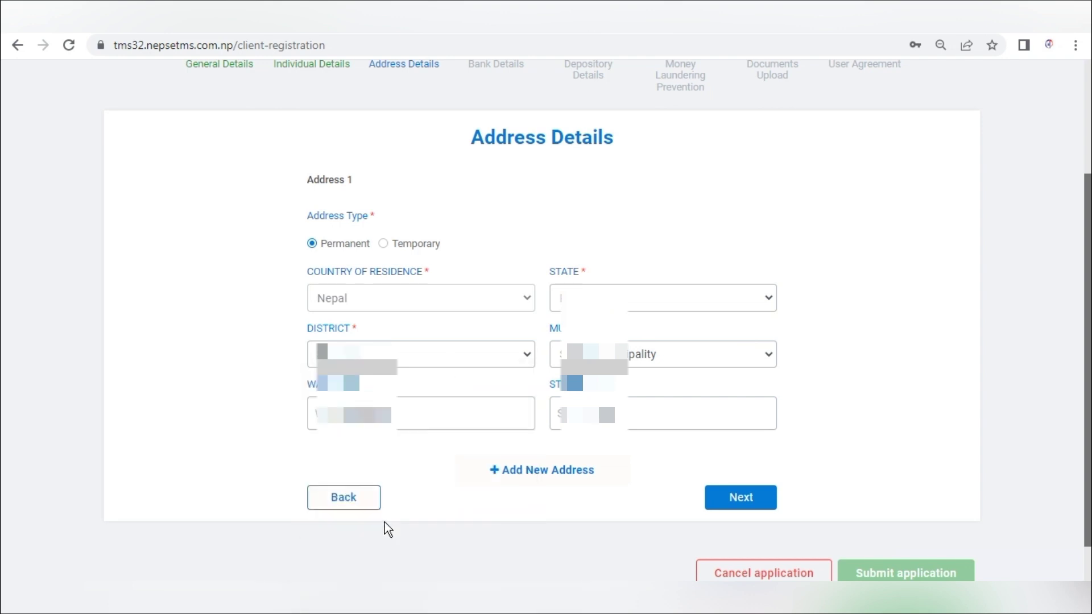
click(657, 357)
key(w)
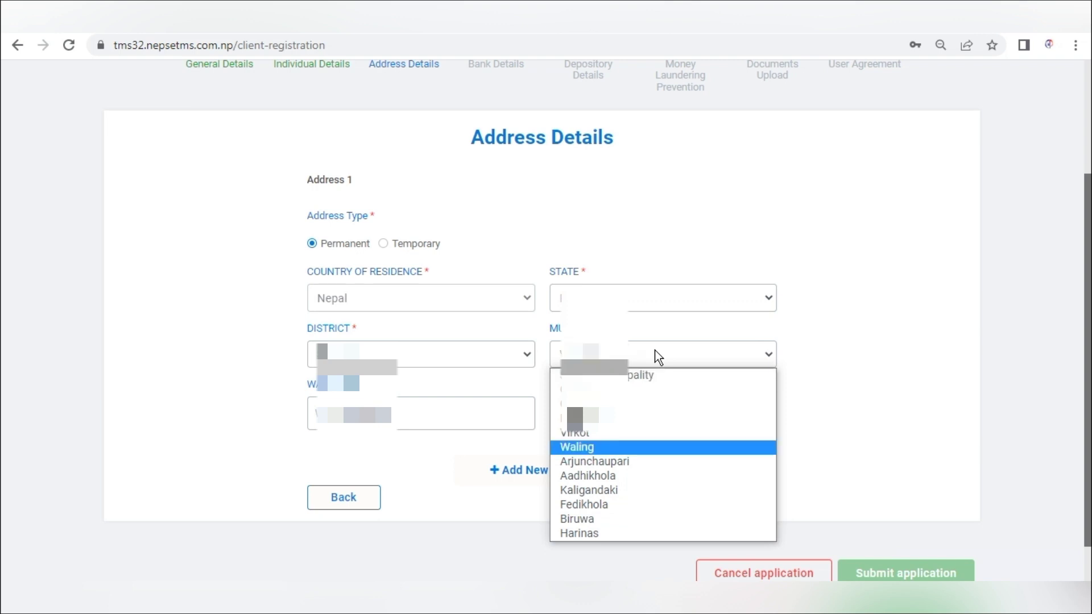
click(605, 446)
Enter the ward number and street/tole of the permanent address and continue to the bank details
click(431, 419)
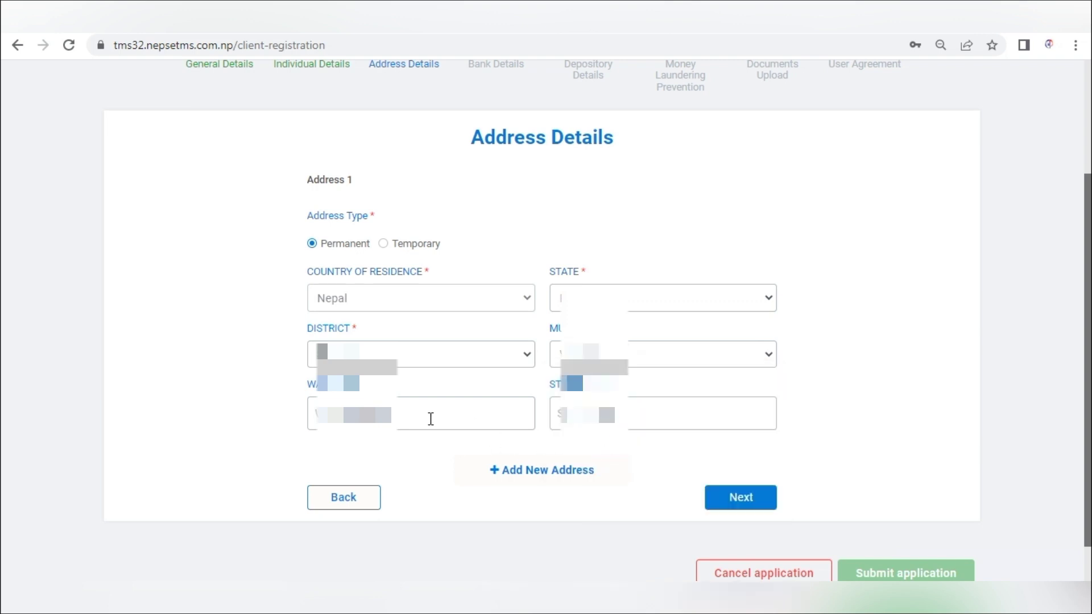
text(1)
click(595, 420)
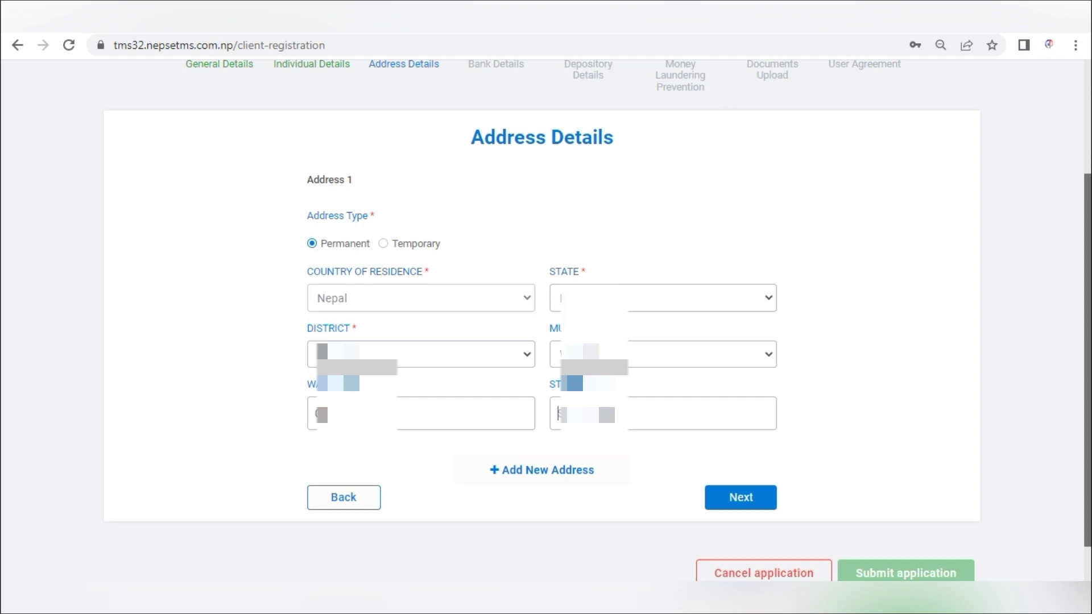
text(Fatk)
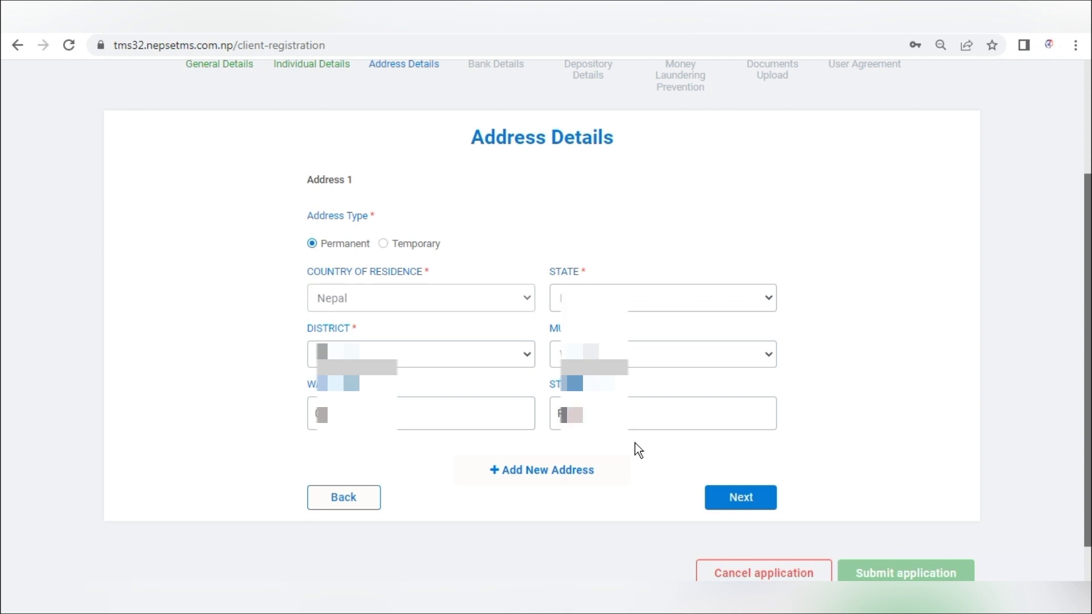
click(735, 503)
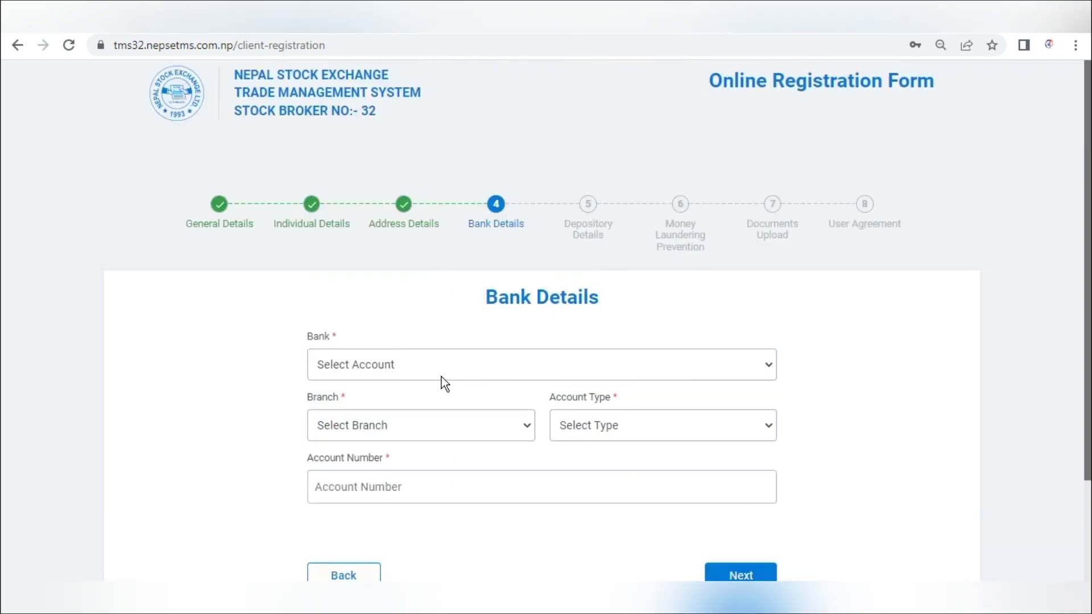
Set the bank to NIC Asia Bank Limited with Waling Branch and the account type to Saving
click(399, 371)
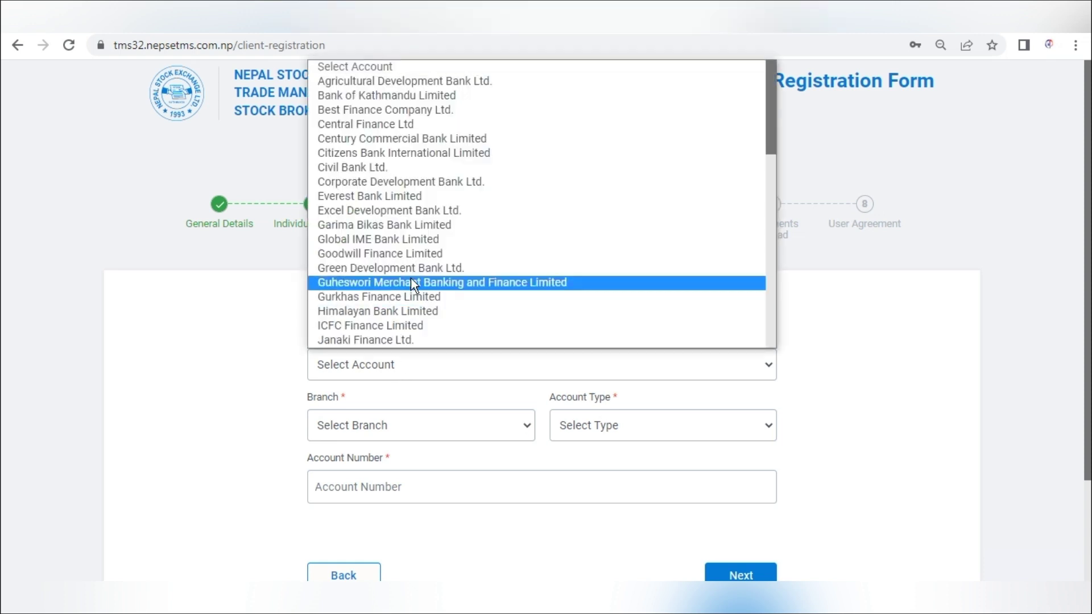
click(370, 340)
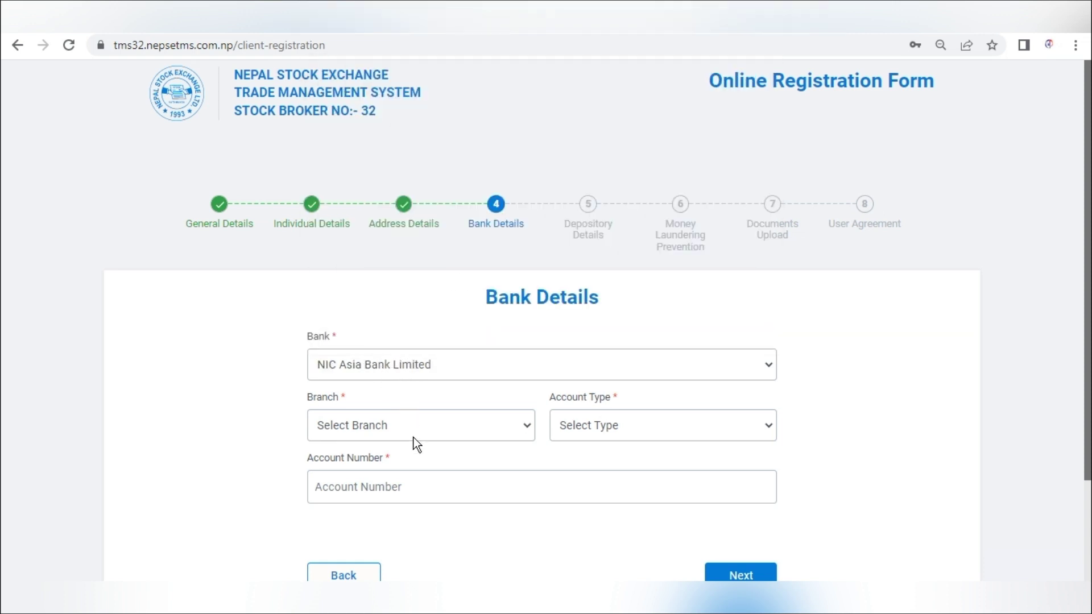
click(411, 426)
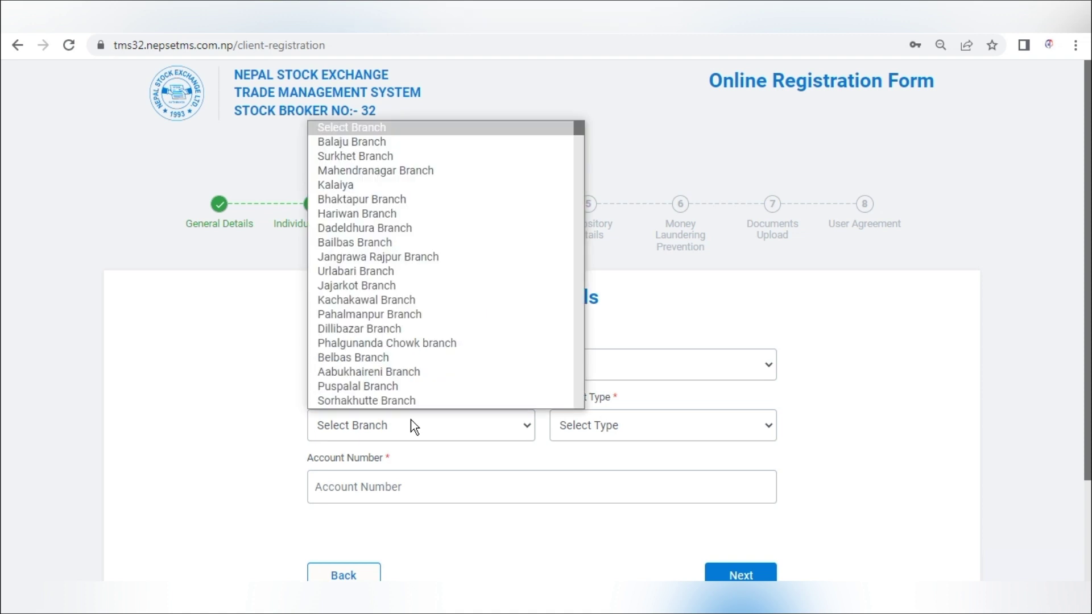
key(w)
key(a)
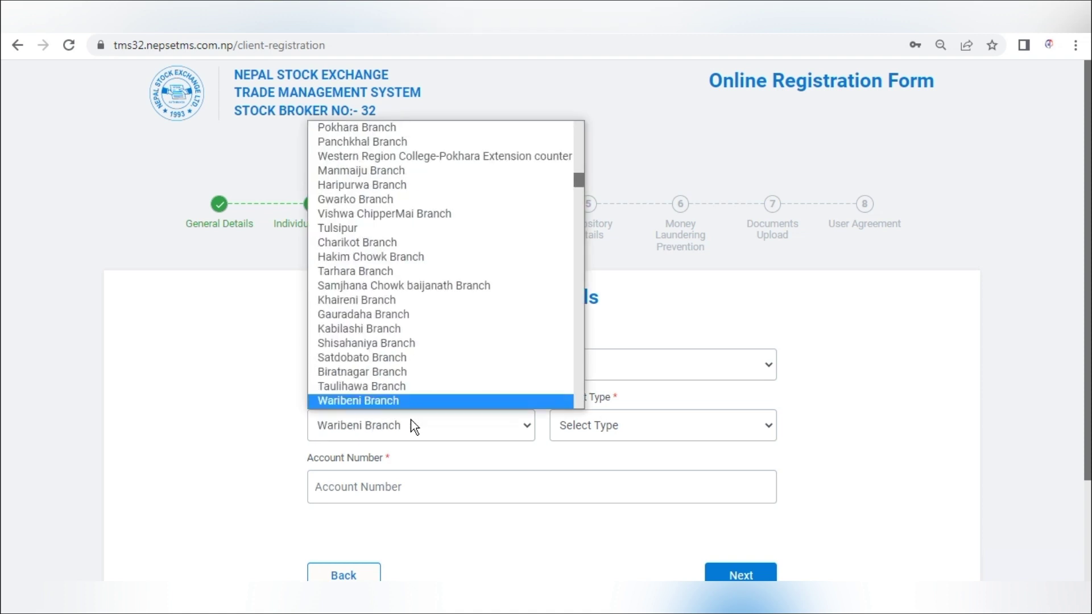
key(l)
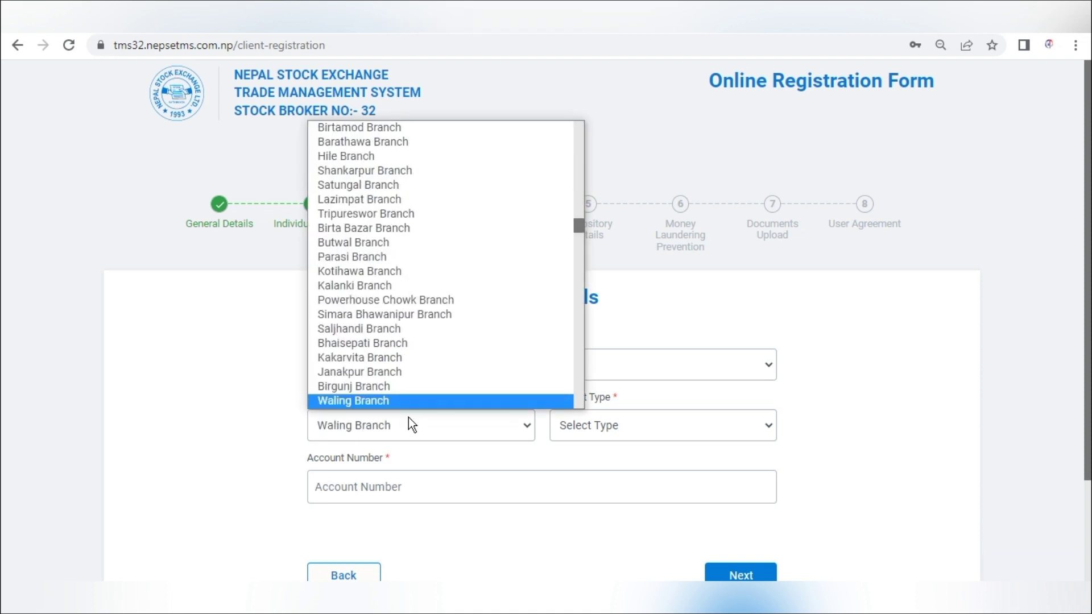
click(382, 401)
click(647, 426)
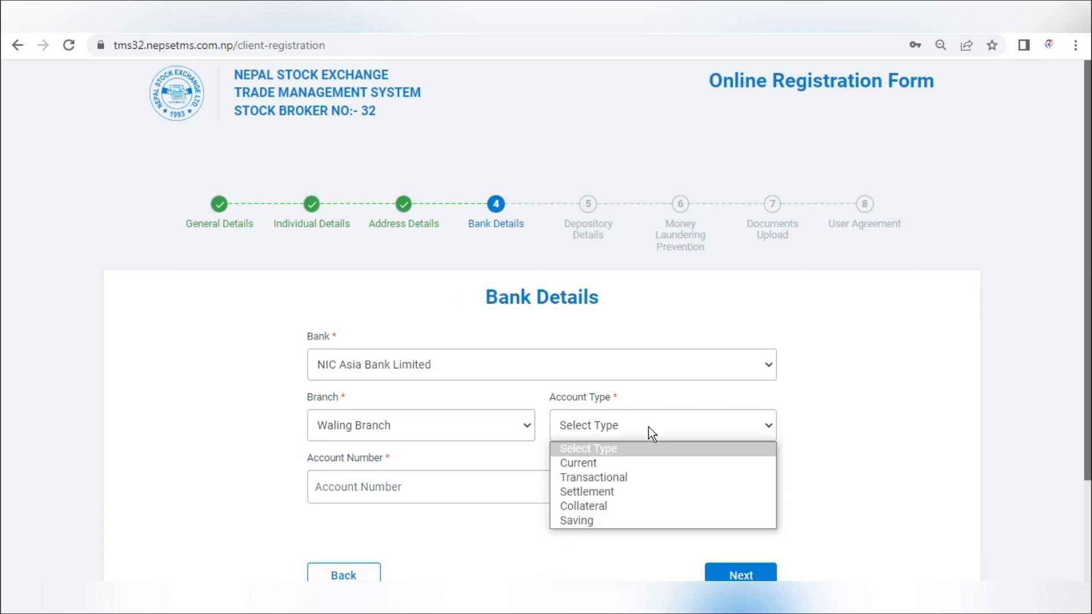
click(609, 520)
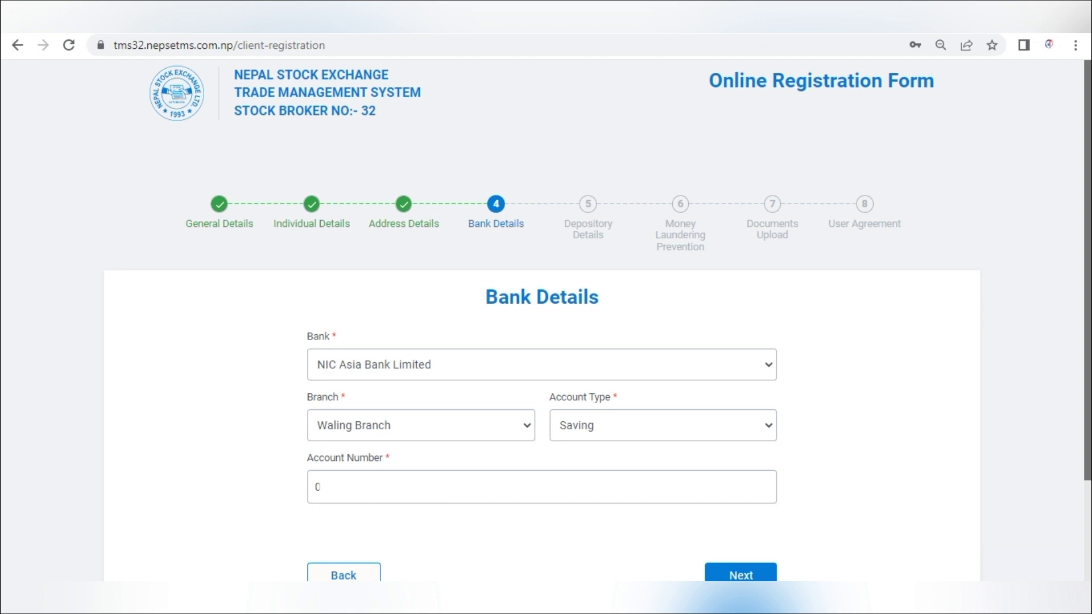
Continue from the bank details, enter the applicant's BOID in the depository details and proceed to the money laundering questions
click(739, 575)
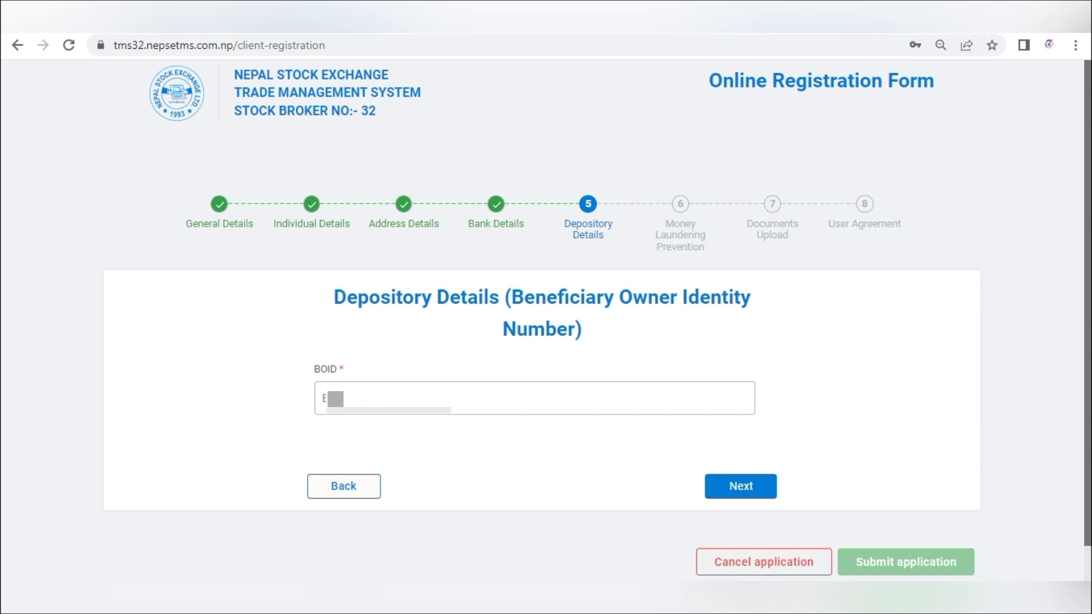
text(1**********)
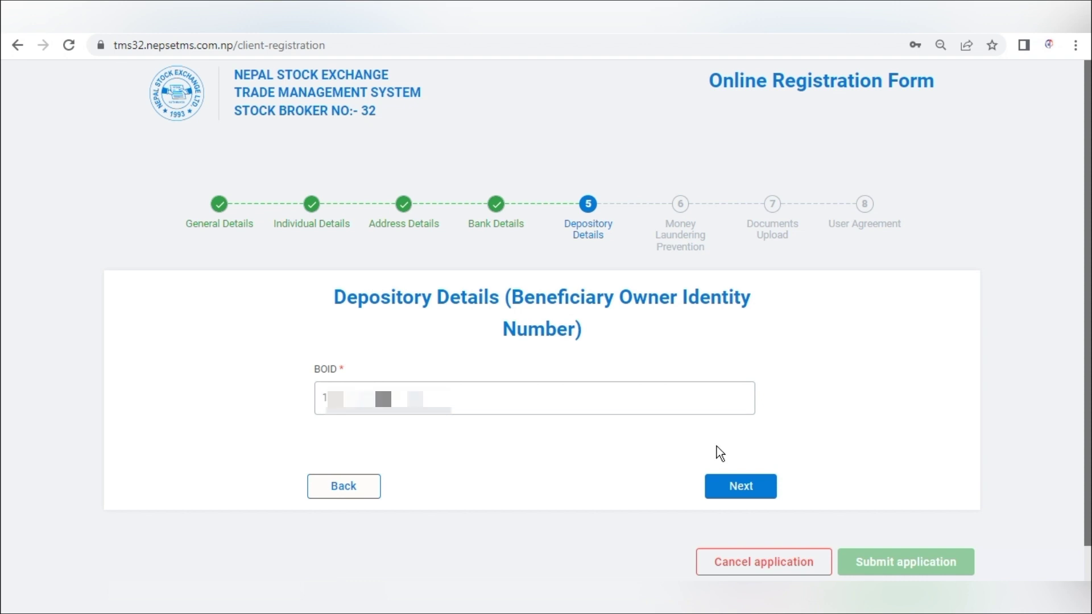
click(742, 494)
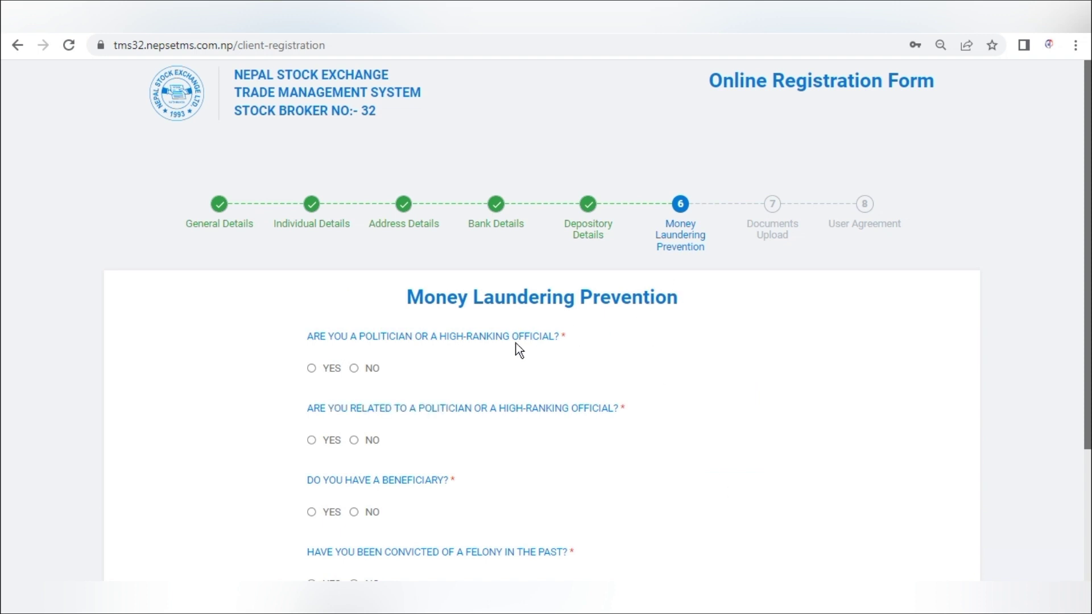
Answer No to all four money laundering prevention questions and continue to the documents upload
scroll(229, 333, down, 2)
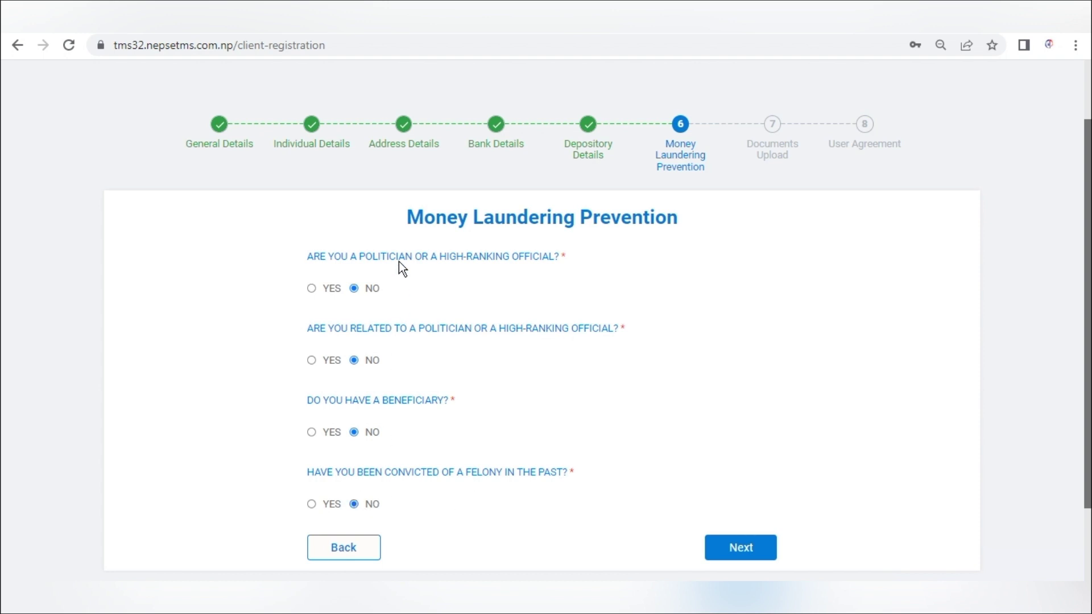
click(739, 554)
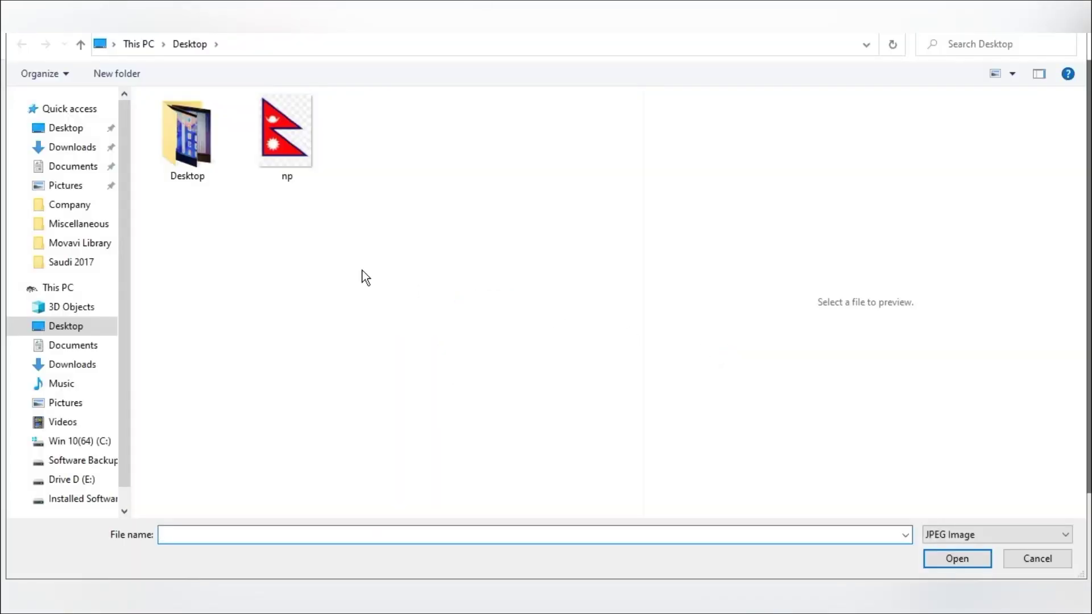
Upload the applicant's citizenship image from the Downloads folder as the Citizenship Certificates document
click(85, 149)
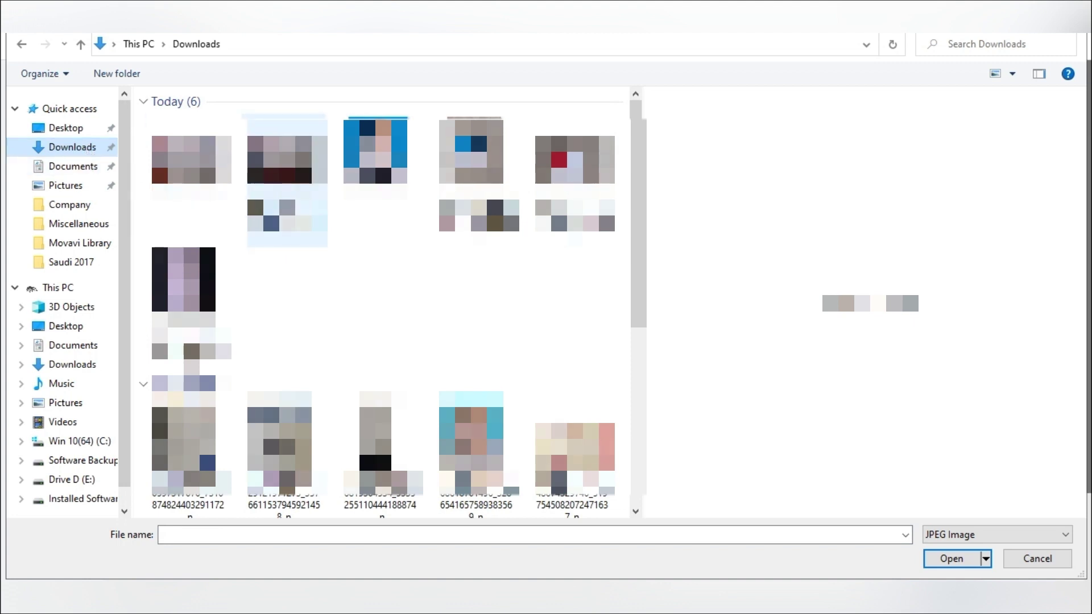
click(191, 159)
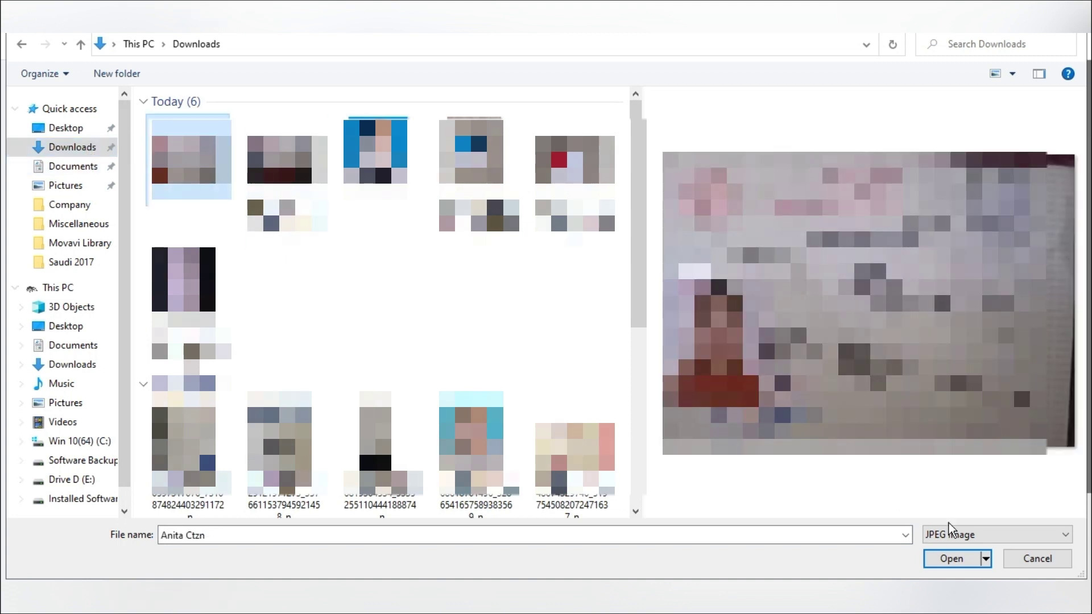
click(931, 551)
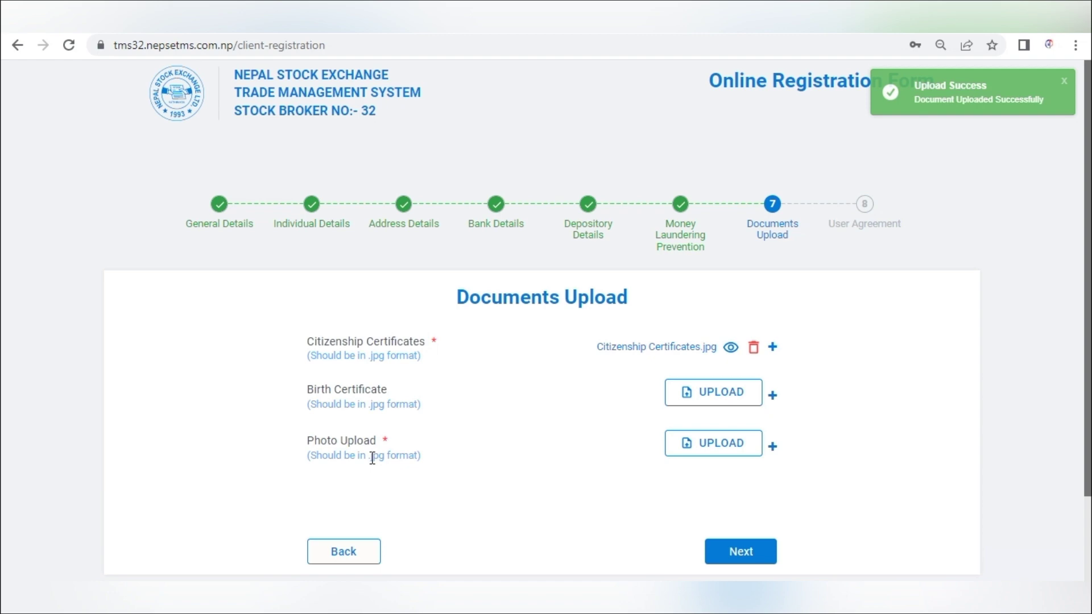
Upload the applicant's portrait from the Downloads folder as the Photo Upload document and continue to the user agreement
click(726, 449)
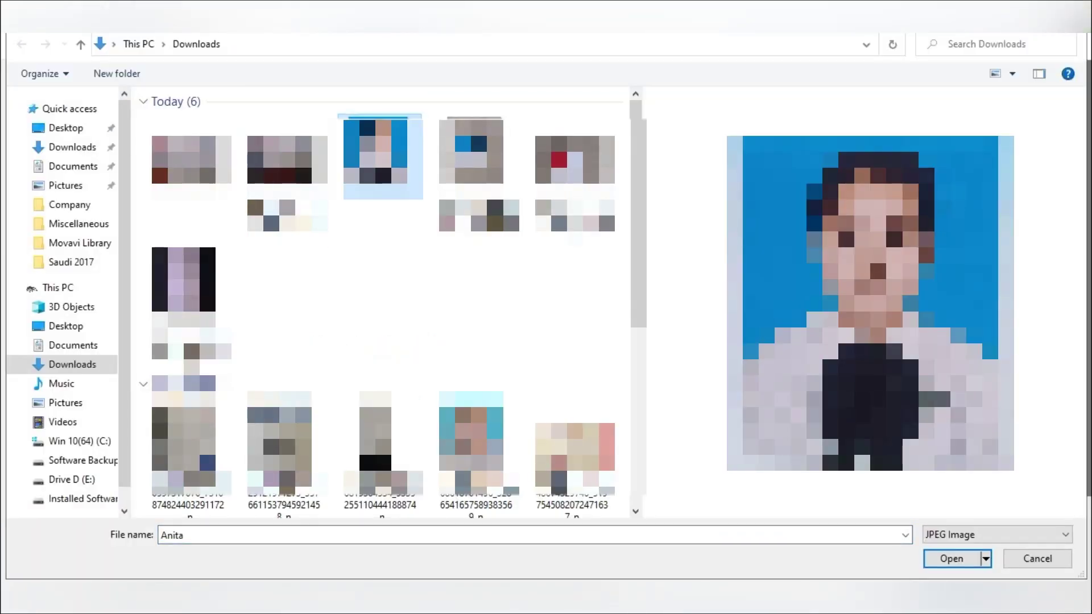
double_click(392, 165)
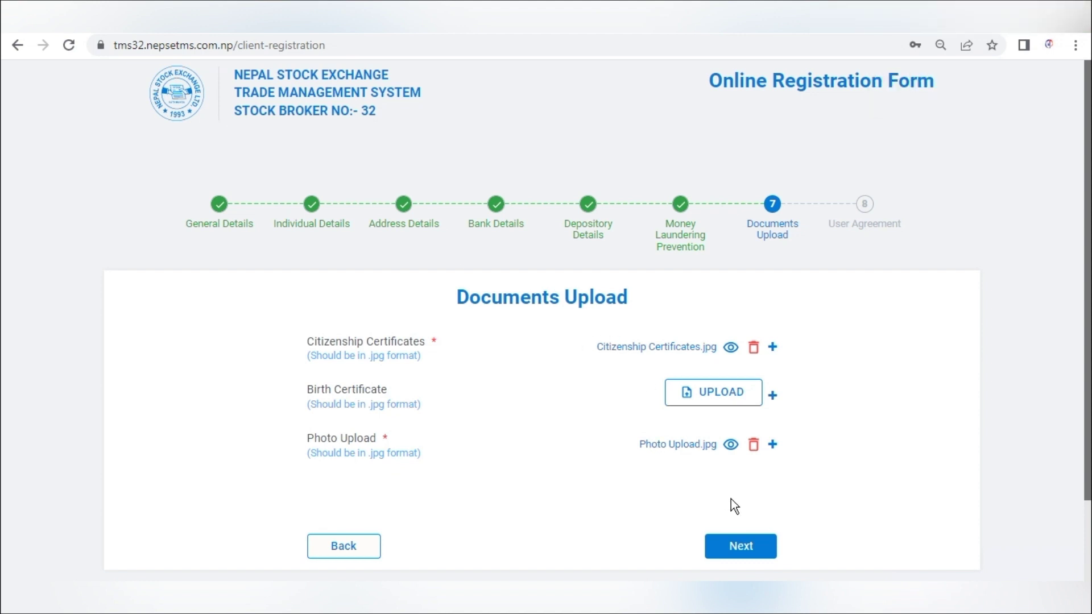
click(733, 547)
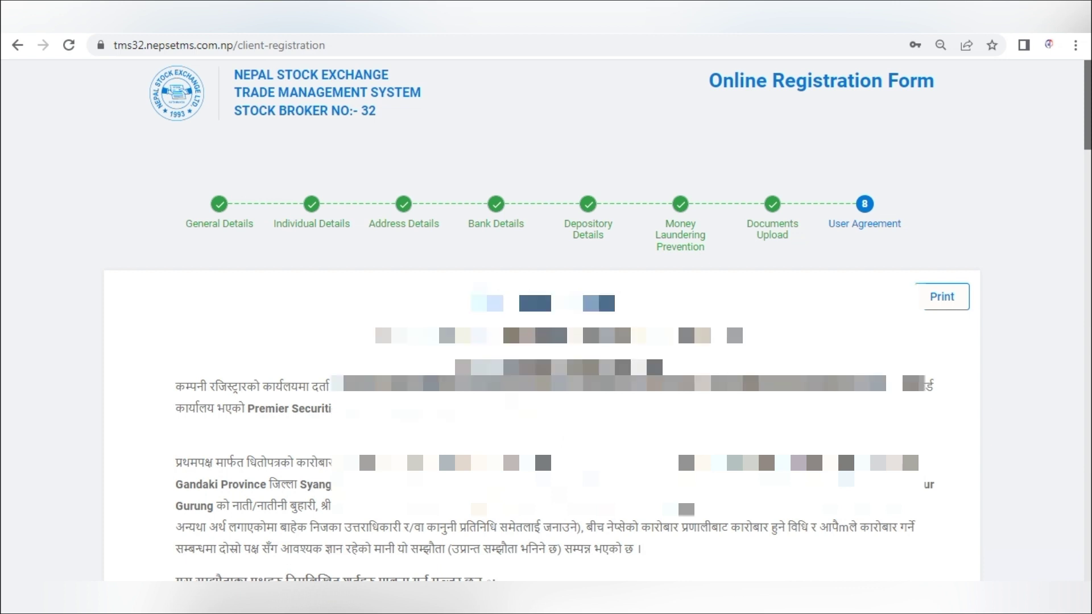
Review the user agreement through its final clause and submit the application
scroll(546, 341, down, 3)
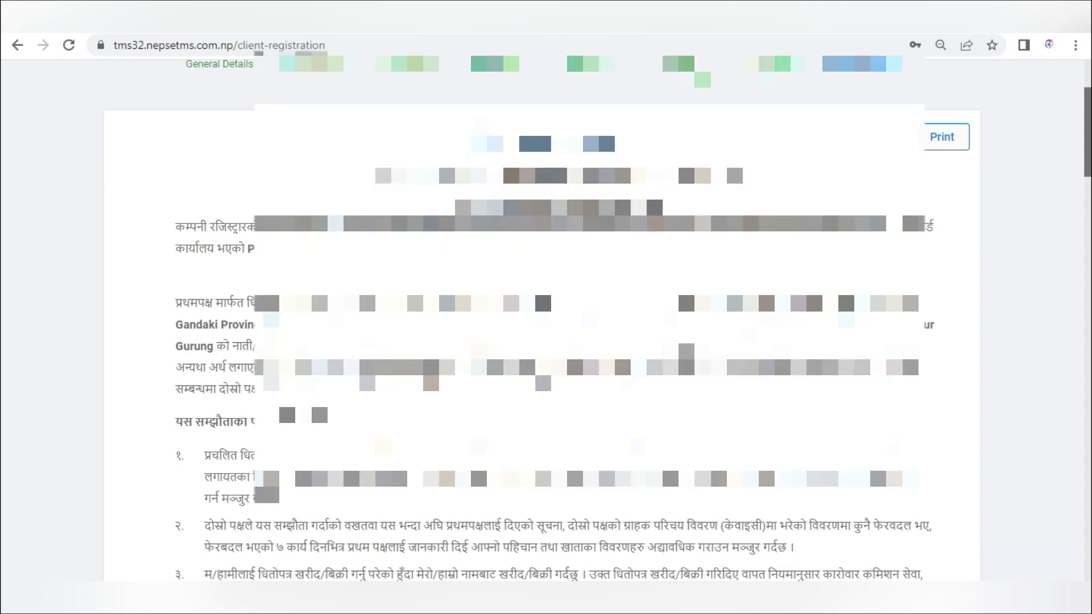
scroll(546, 318, down, 8)
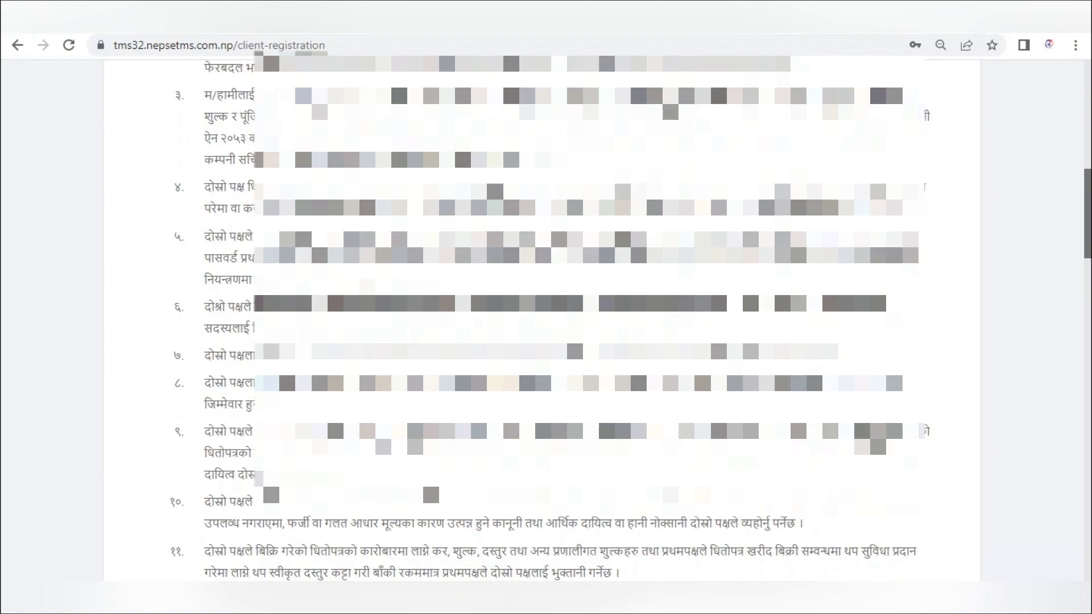
scroll(546, 318, down, 12)
scroll(546, 318, down, 14)
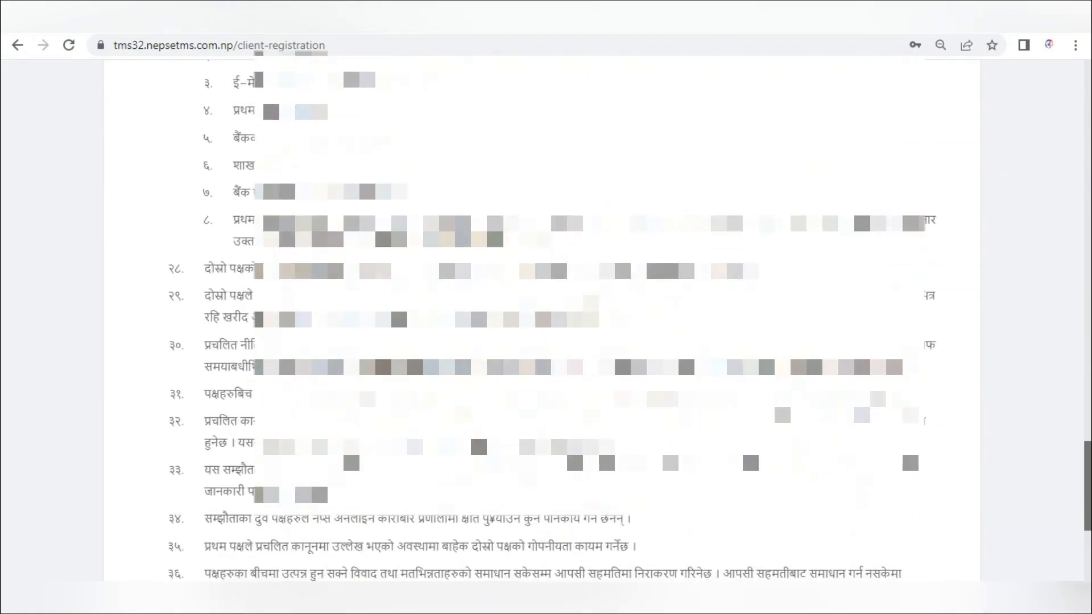
scroll(546, 318, up, 3)
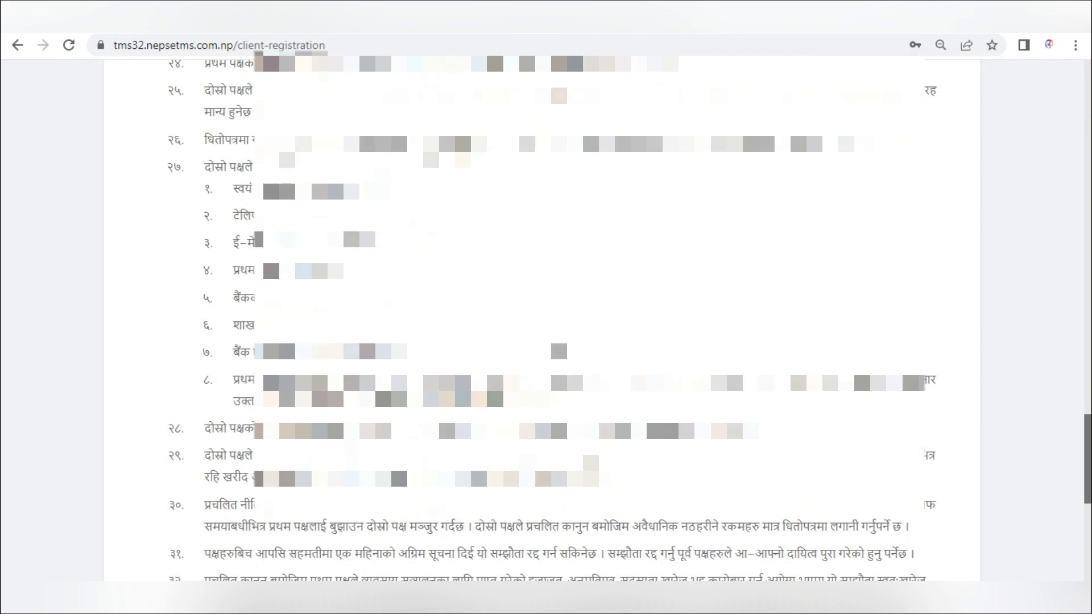
scroll(556, 353, down, 7)
scroll(556, 354, down, 2)
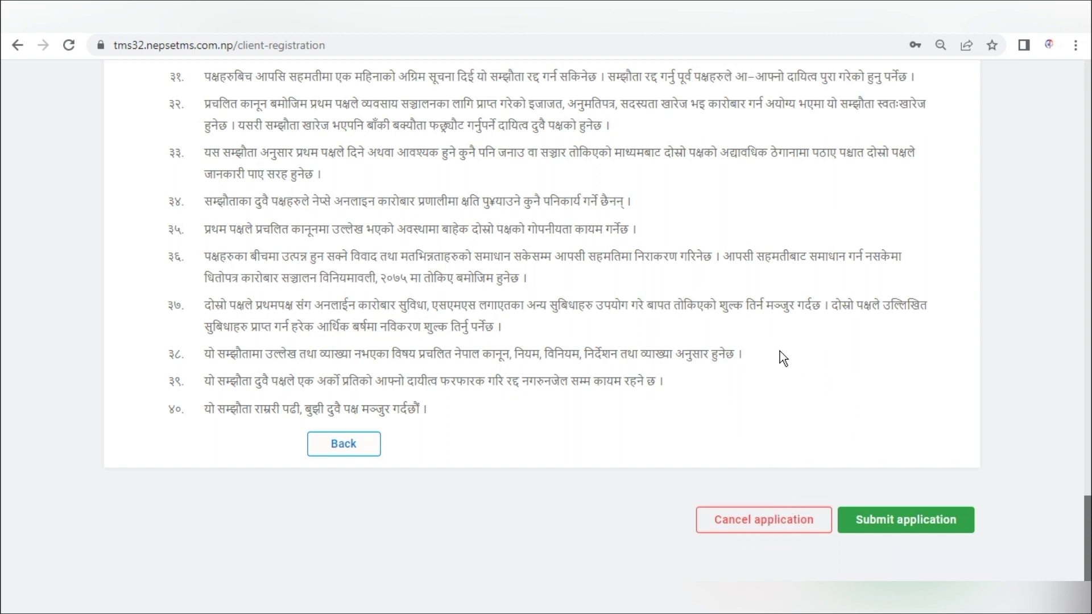
click(904, 527)
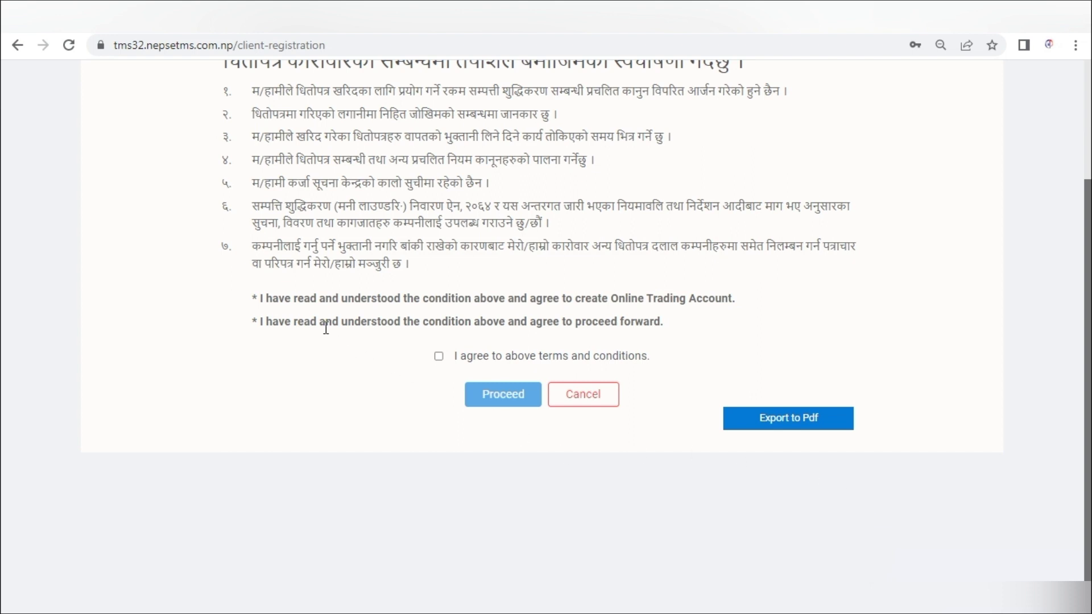
Agree to the terms and conditions, proceed and confirm the creation of the new client application
click(439, 356)
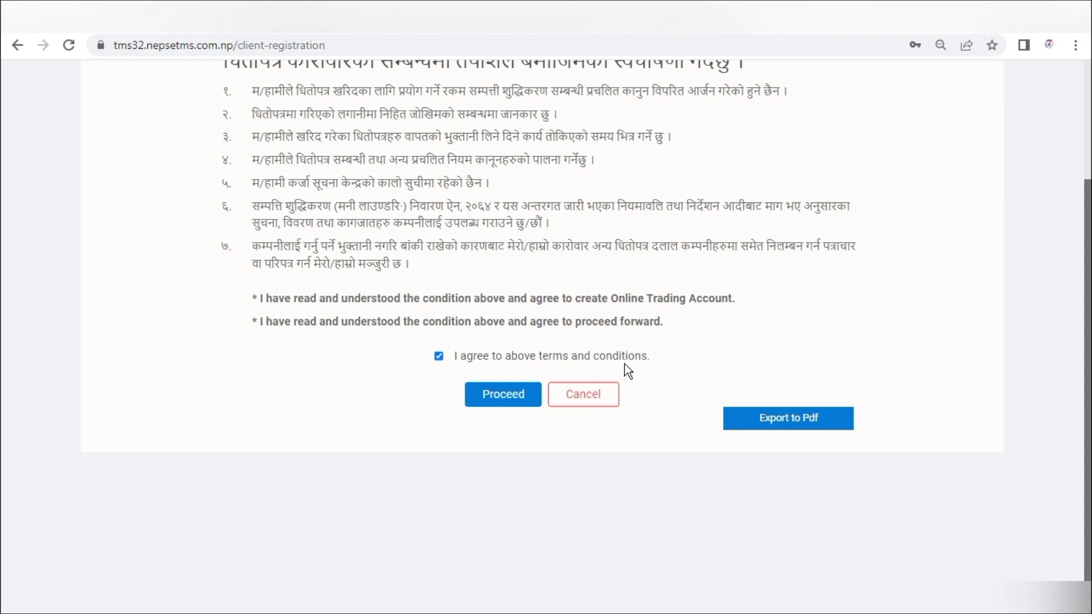
click(502, 402)
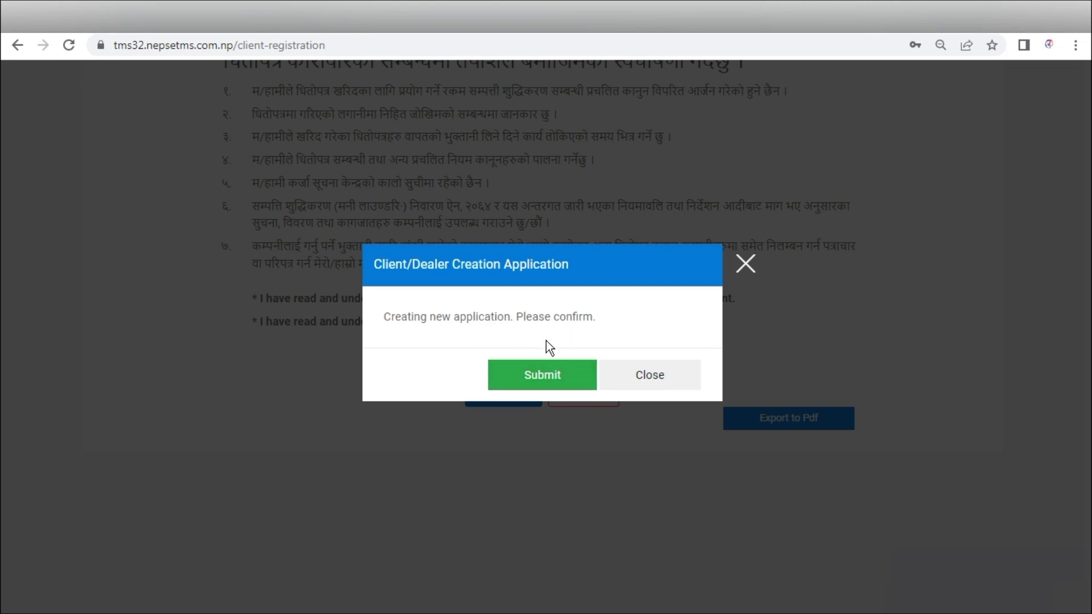
click(535, 383)
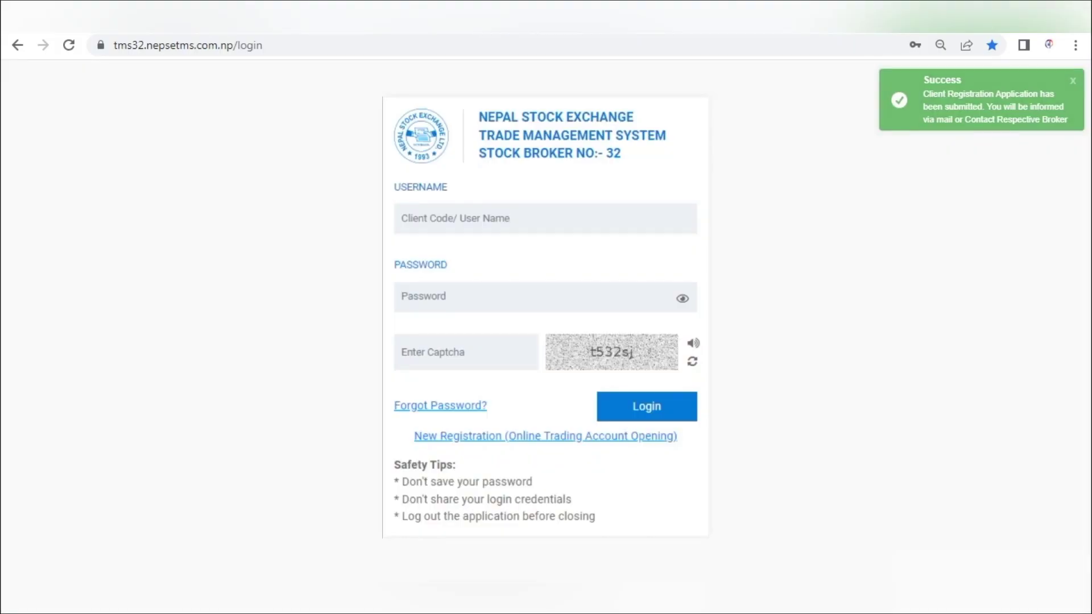